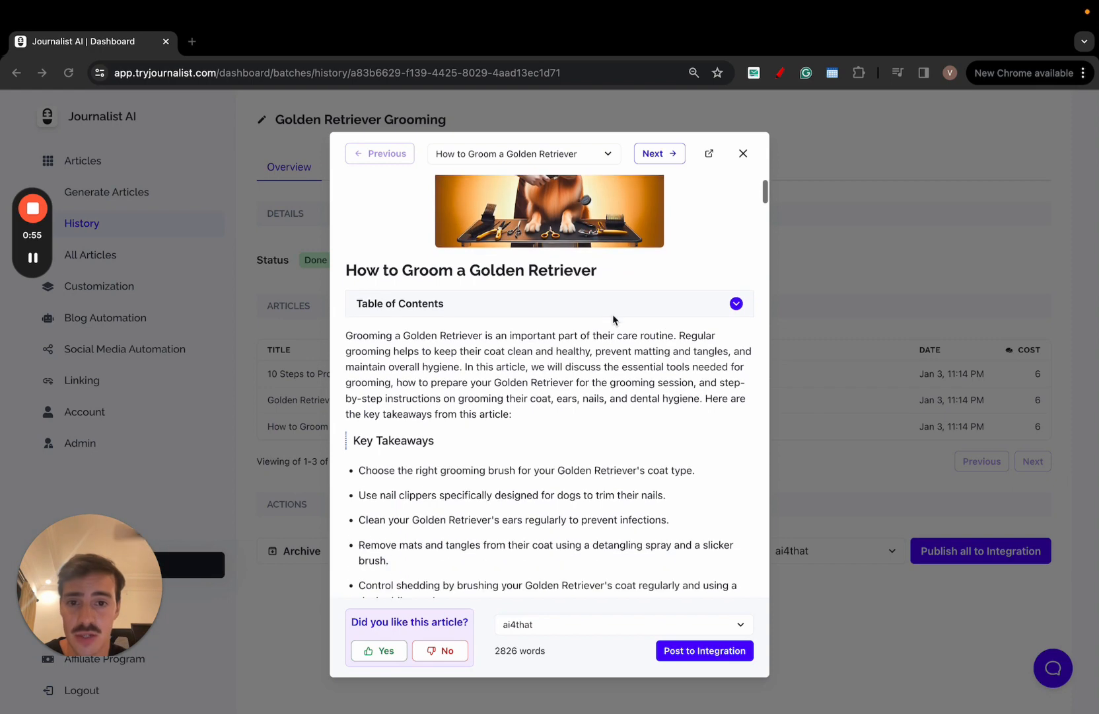
- Review the generated article "How to Groom a Golden Retriever" in the preview, examining its headings, images, links and embedded video
{"action": "left_click", "coordinate": [601, 308]}
{"action": "left_click", "coordinate": [603, 308]}
{"action": "scroll", "coordinate": [604, 308], "scroll_direction": "down", "scroll_amount": 6}
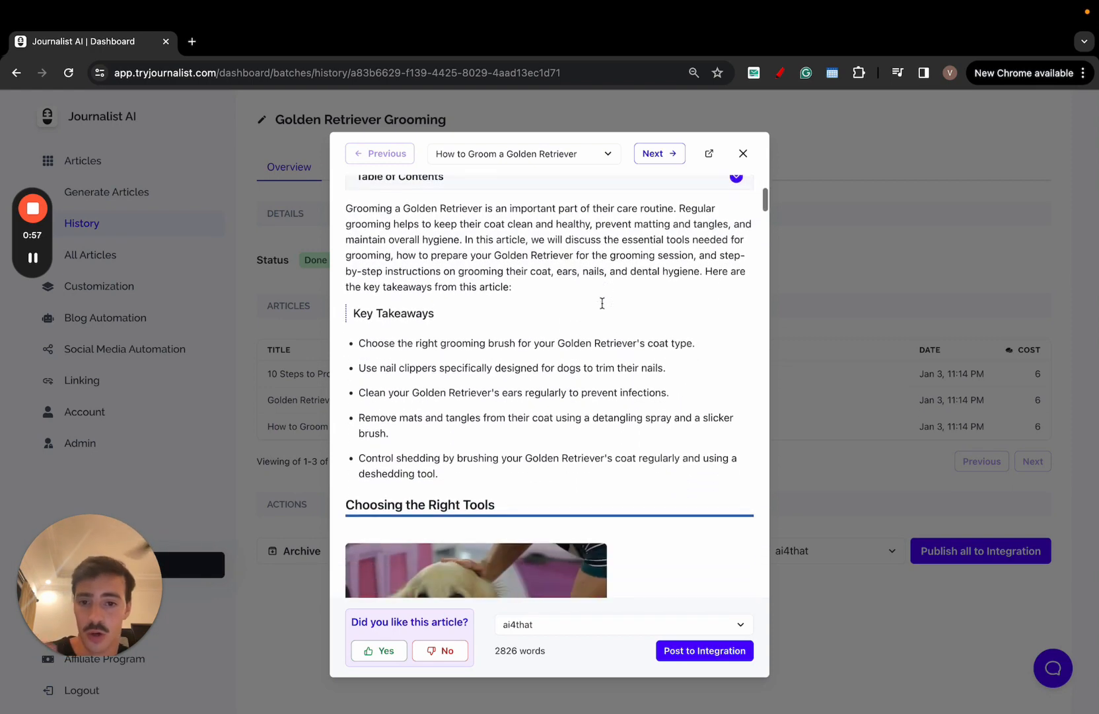
{"action": "scroll", "coordinate": [596, 384], "scroll_direction": "down", "scroll_amount": 15}
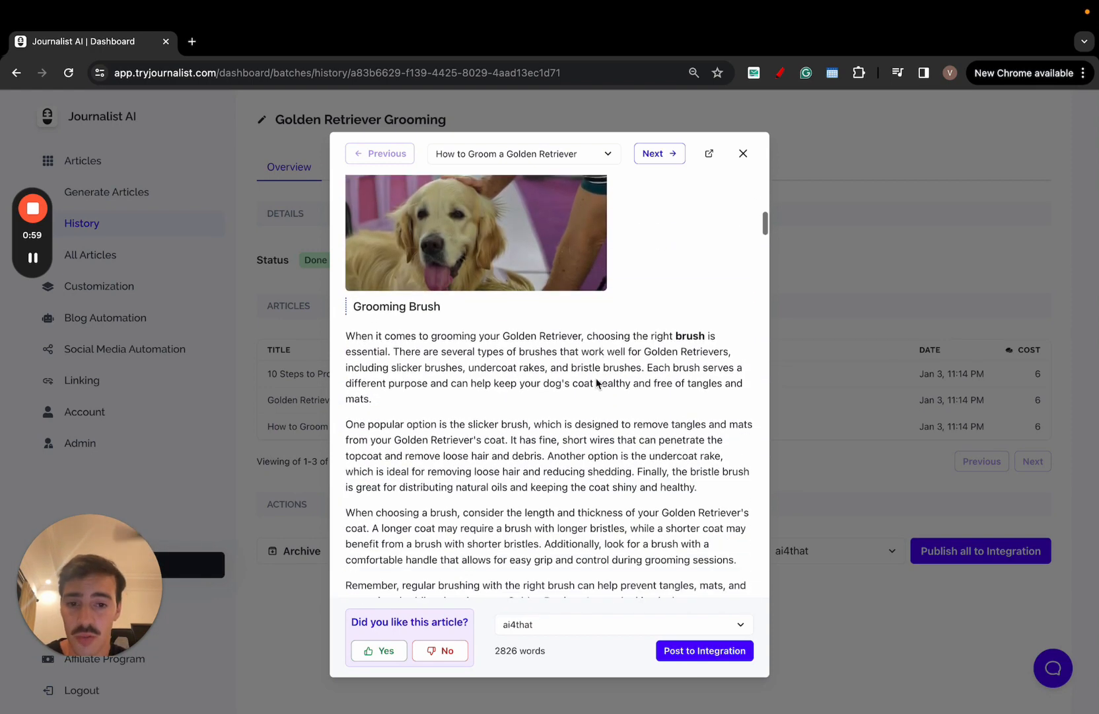
{"action": "scroll", "coordinate": [596, 378], "scroll_direction": "up", "scroll_amount": 1}
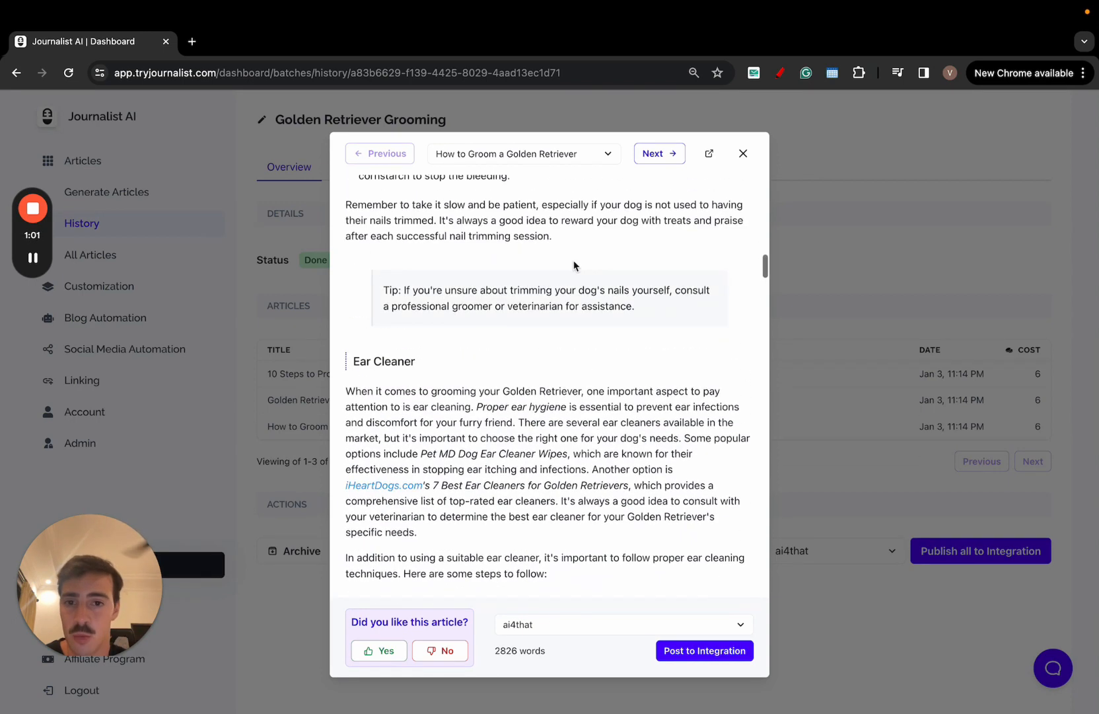
{"action": "scroll", "coordinate": [495, 344], "scroll_direction": "down", "scroll_amount": 3}
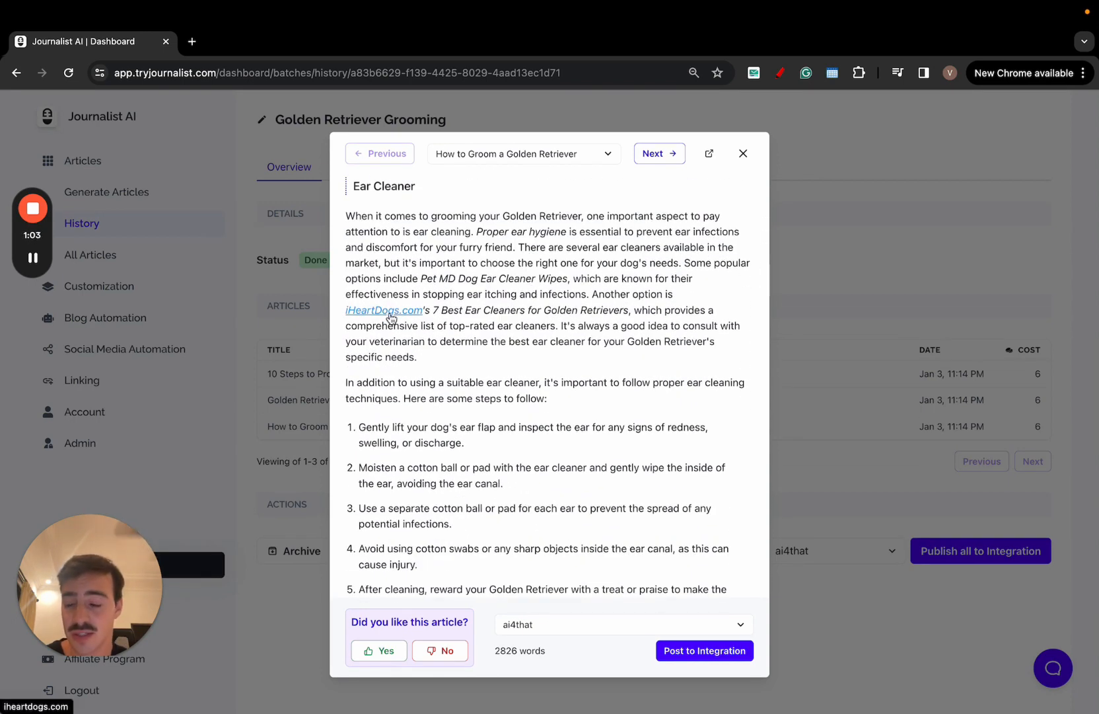
{"action": "scroll", "coordinate": [562, 377], "scroll_direction": "down", "scroll_amount": 14}
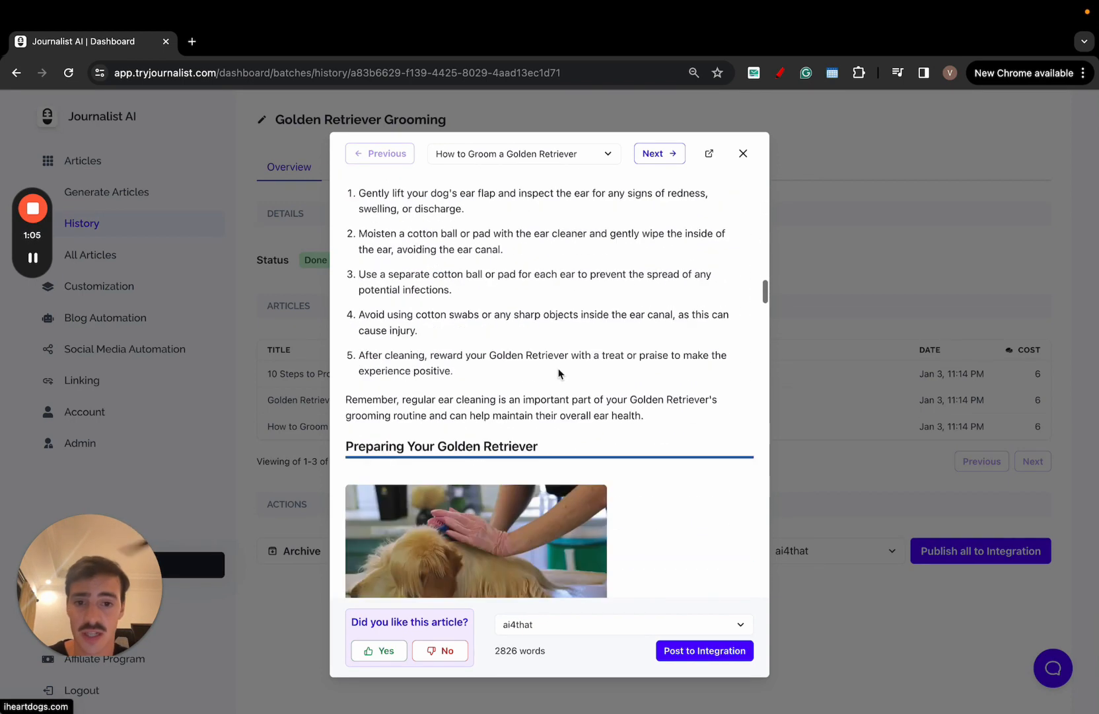
{"action": "left_click", "coordinate": [567, 385]}
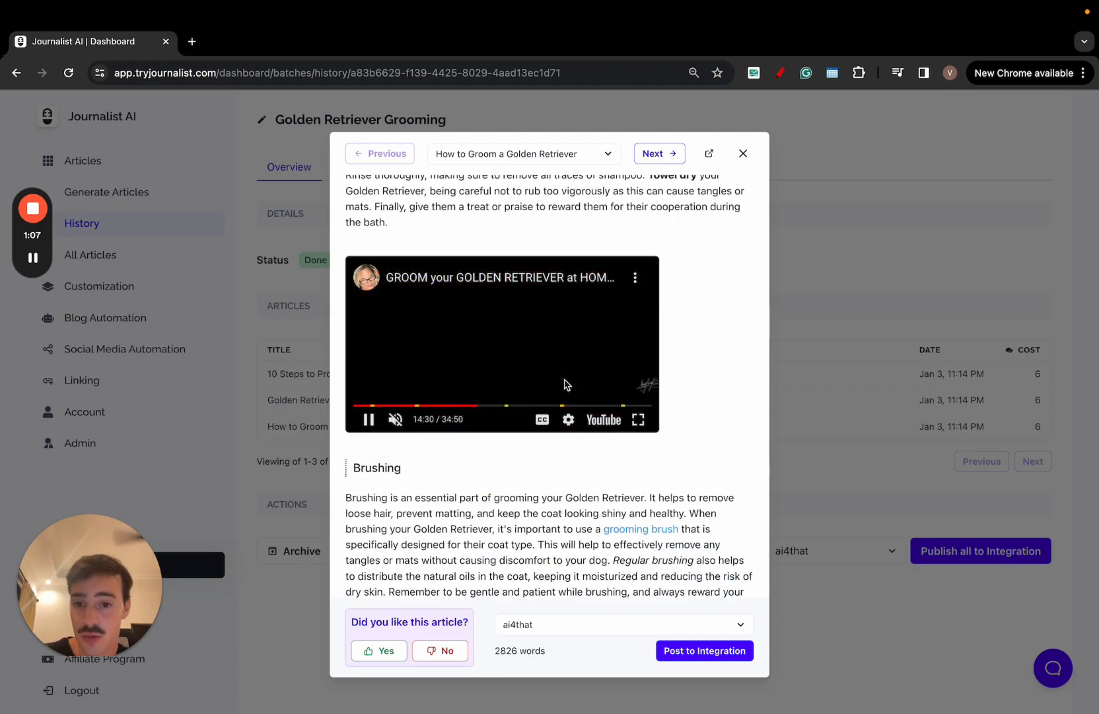
{"action": "scroll", "coordinate": [685, 377], "scroll_direction": "up", "scroll_amount": 20}
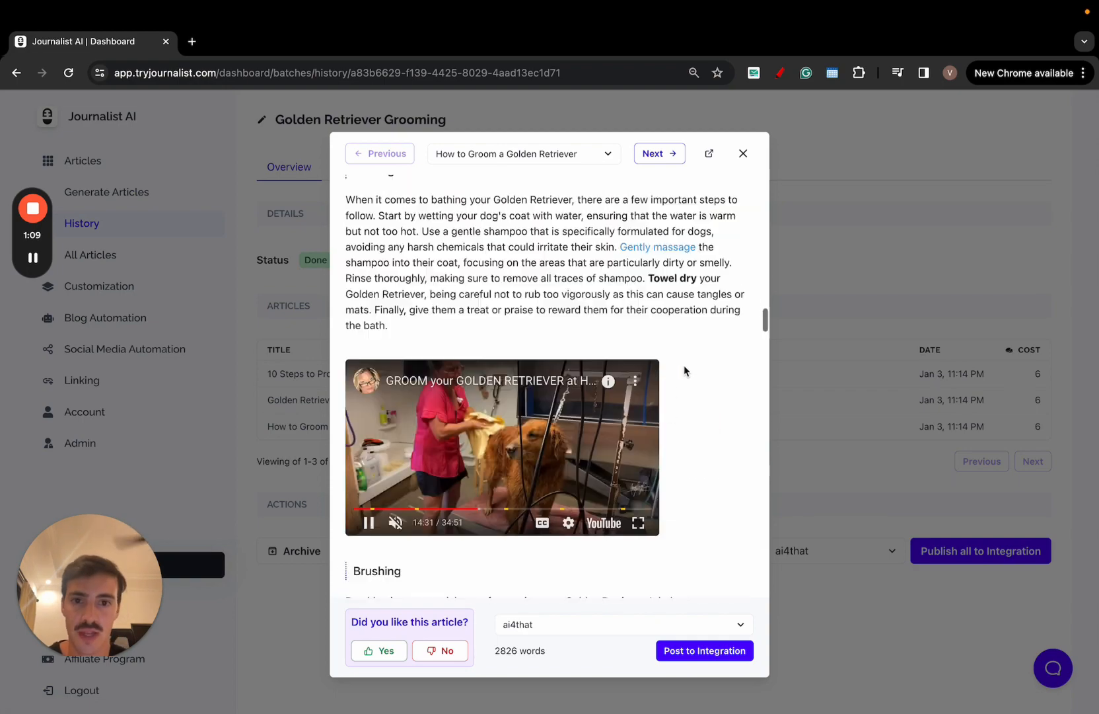
{"action": "scroll", "coordinate": [534, 338], "scroll_direction": "down", "scroll_amount": 20}
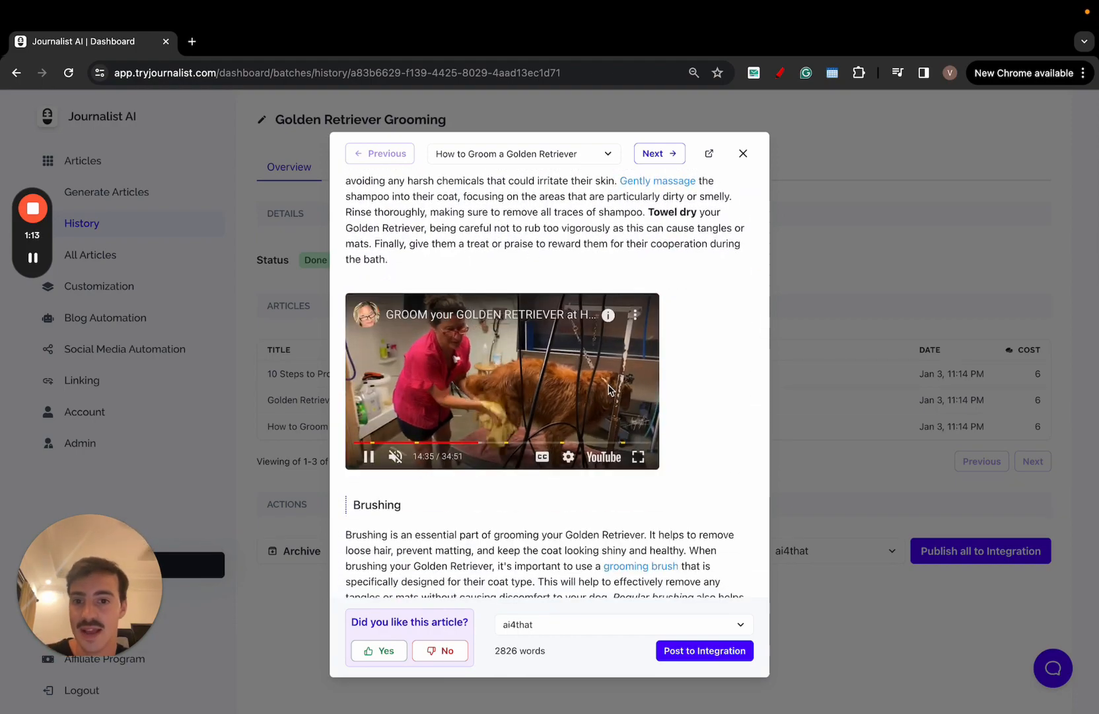
{"action": "scroll", "coordinate": [657, 226], "scroll_direction": "up", "scroll_amount": 1}
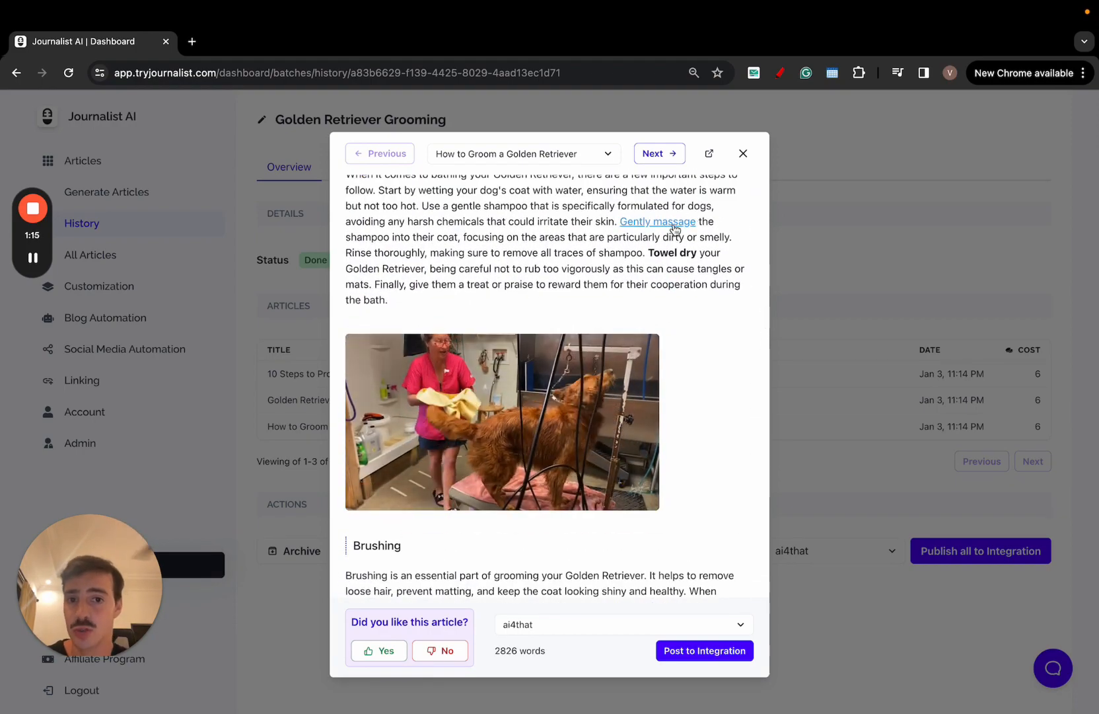
{"action": "scroll", "coordinate": [678, 285], "scroll_direction": "down", "scroll_amount": 8}
{"action": "scroll", "coordinate": [673, 237], "scroll_direction": "up", "scroll_amount": 1}
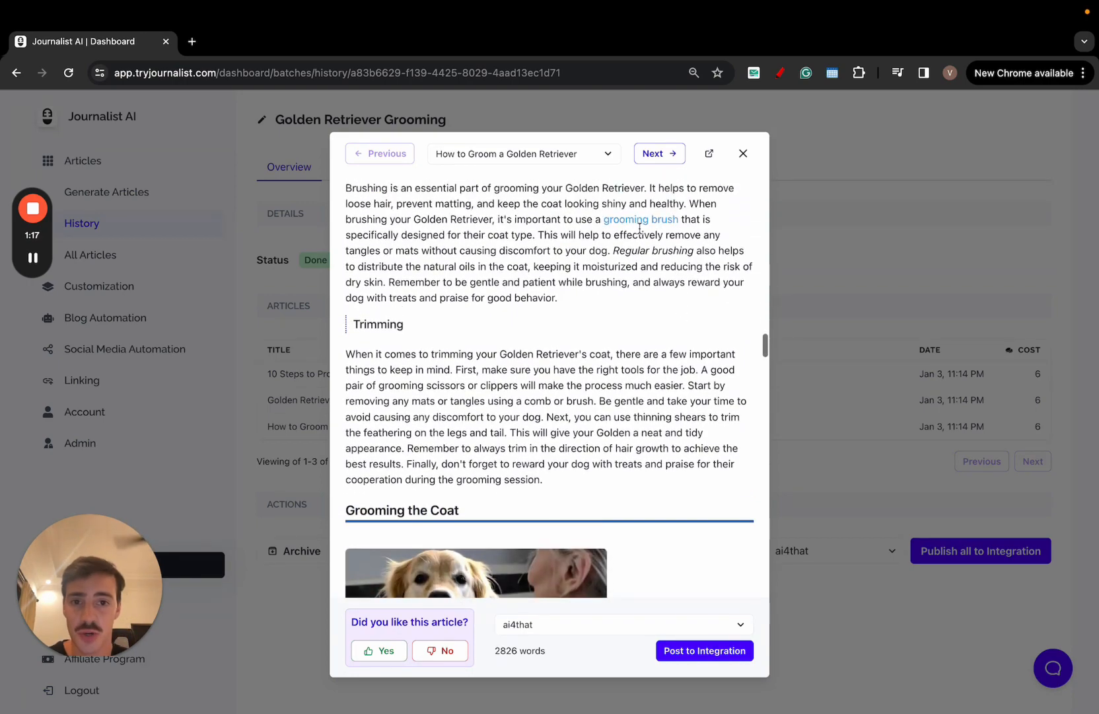
{"action": "scroll", "coordinate": [594, 463], "scroll_direction": "down", "scroll_amount": 10}
{"action": "scroll", "coordinate": [594, 462], "scroll_direction": "down", "scroll_amount": 15}
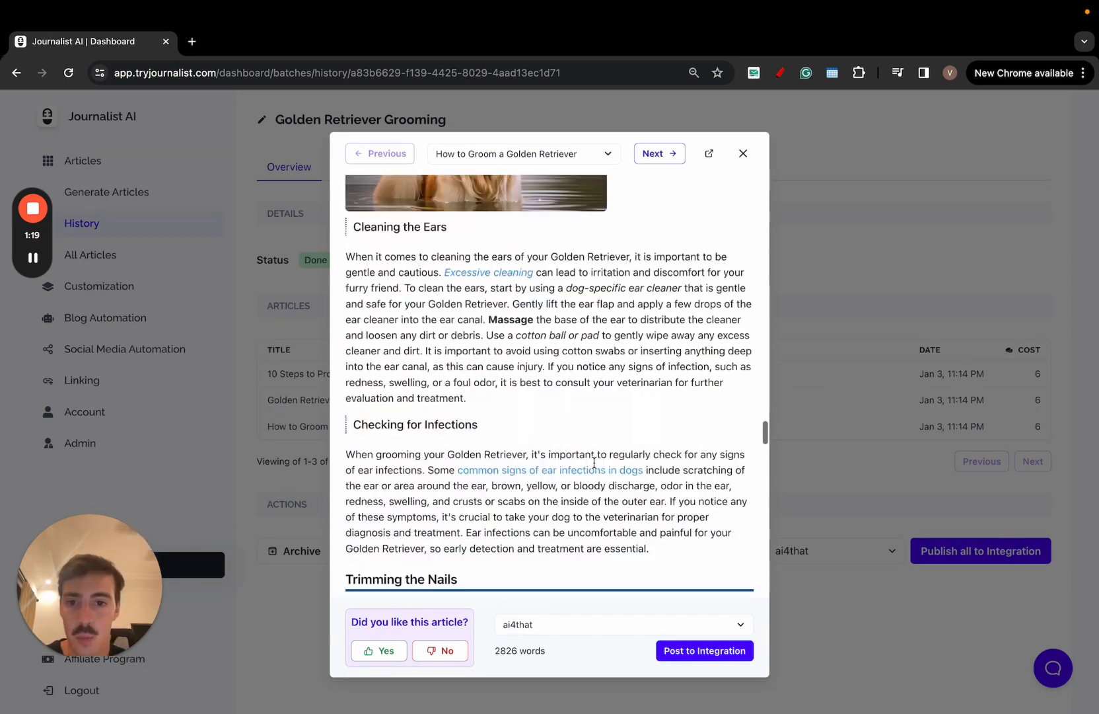
{"action": "scroll", "coordinate": [594, 462], "scroll_direction": "down", "scroll_amount": 5}
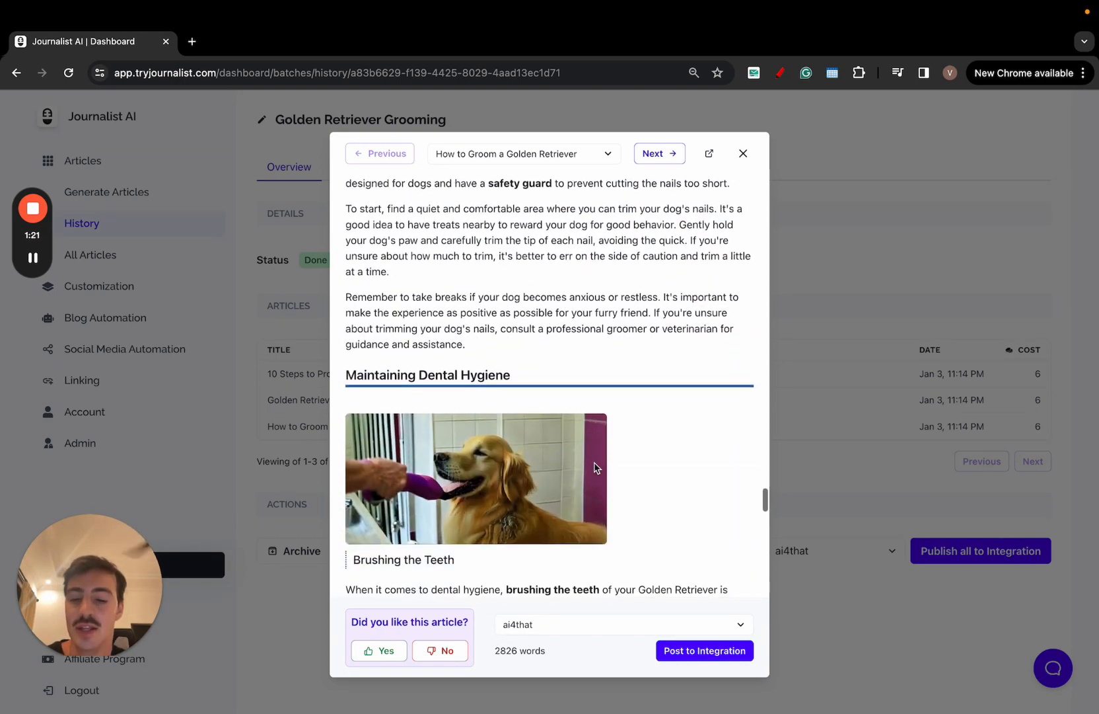
{"action": "scroll", "coordinate": [621, 348], "scroll_direction": "up", "scroll_amount": 20}
{"action": "scroll", "coordinate": [622, 344], "scroll_direction": "up", "scroll_amount": 10}
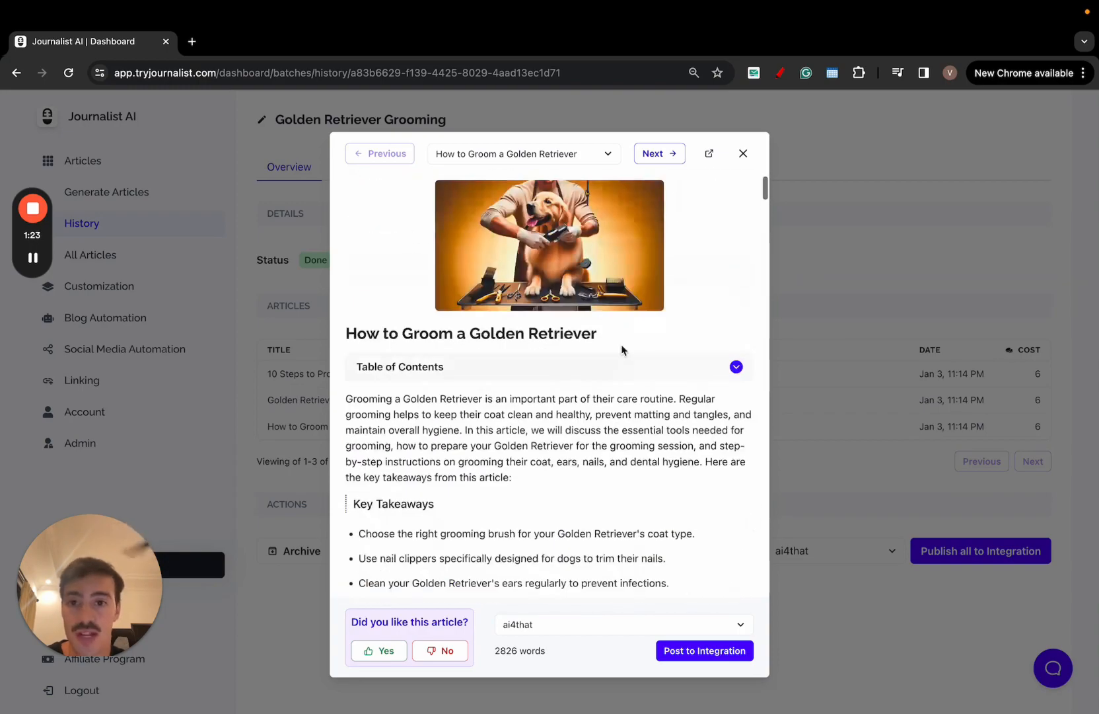
- Open the previewed article on its own page and create an editable revision of it
{"action": "left_click", "coordinate": [710, 154]}
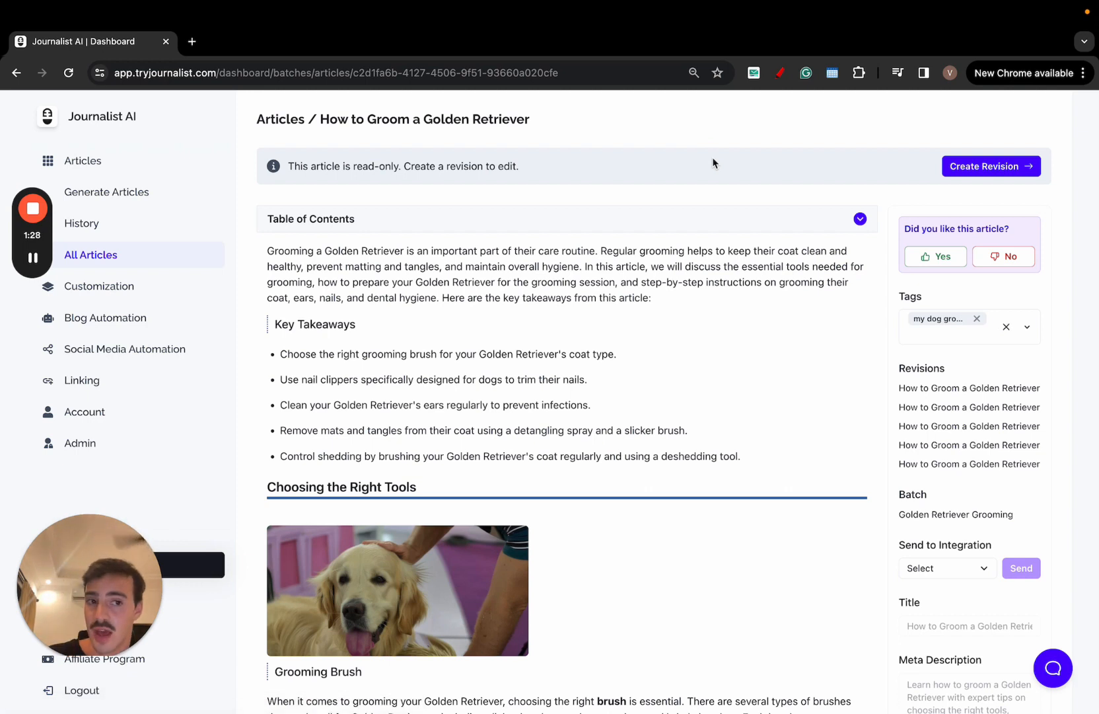
{"action": "left_click", "coordinate": [971, 166]}
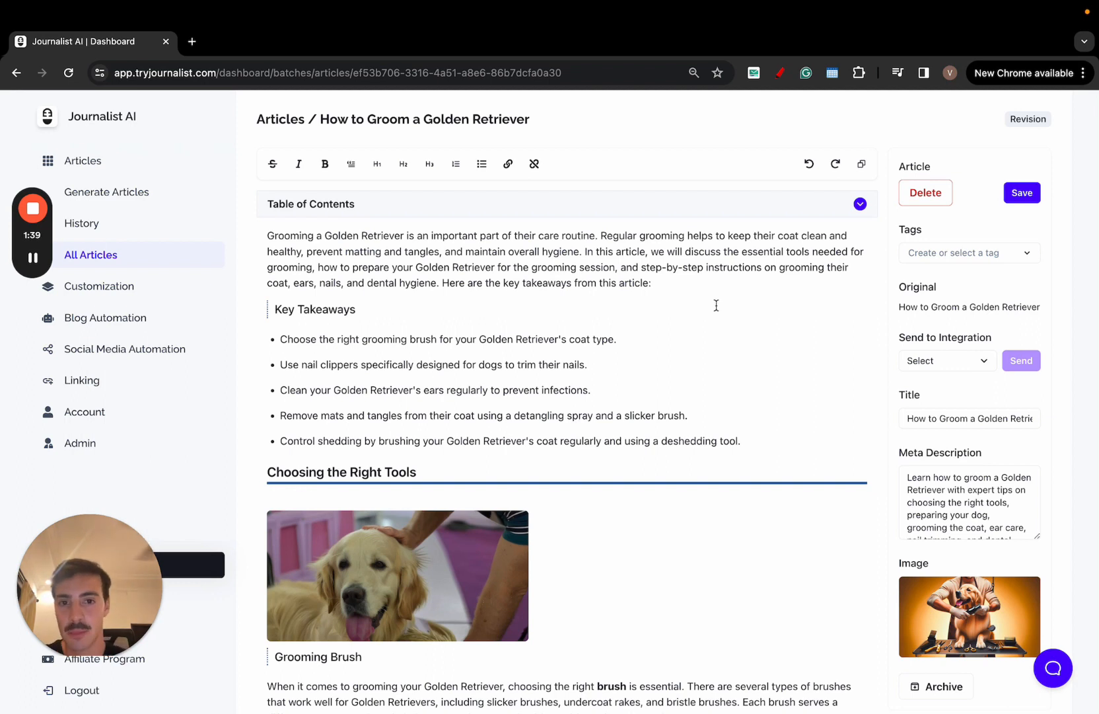
- Link the text "Golden Retriever's coat type" in the first key takeaway to the URL yourdgosteis.com
{"action": "left_click_drag", "start_coordinate": [480, 343], "coordinate": [612, 340]}
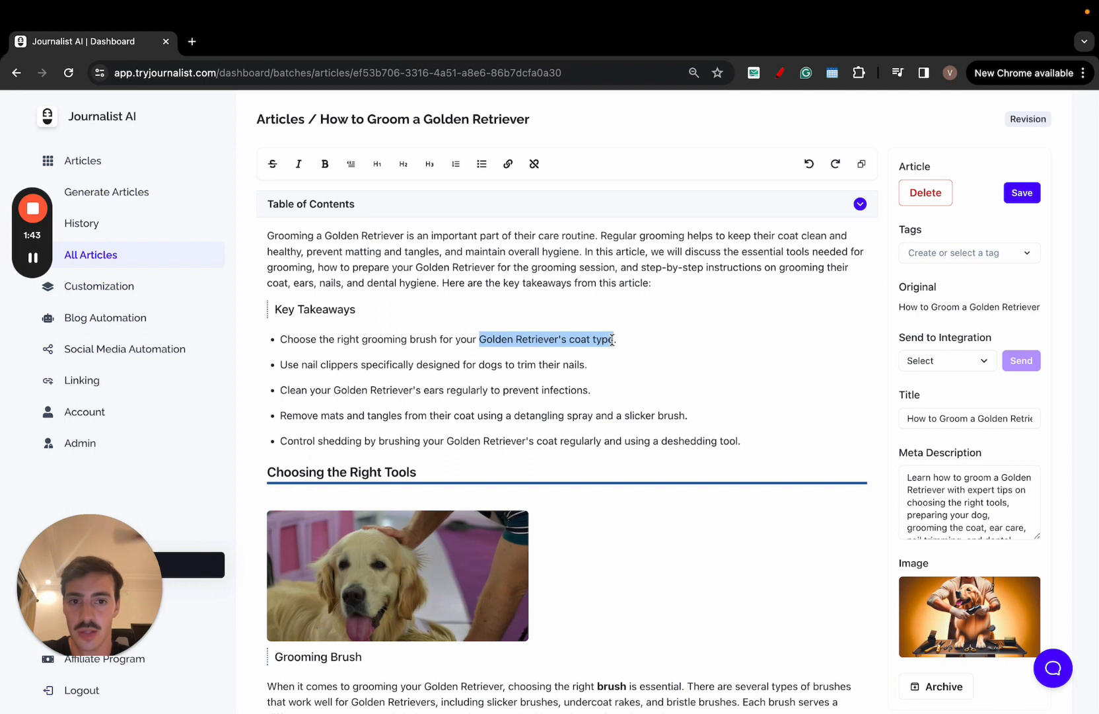
{"action": "left_click", "coordinate": [507, 164]}
{"action": "type", "text": "yout"}
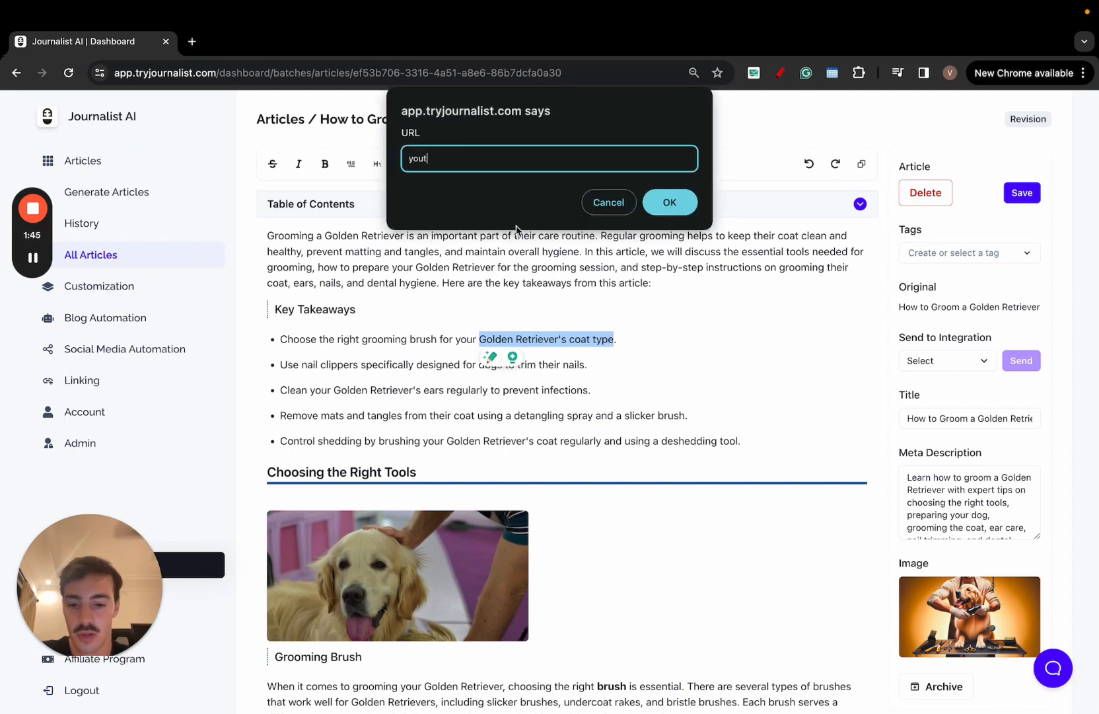
{"action": "key", "text": "BackSpace"}
{"action": "type", "text": "rdgosteis"}
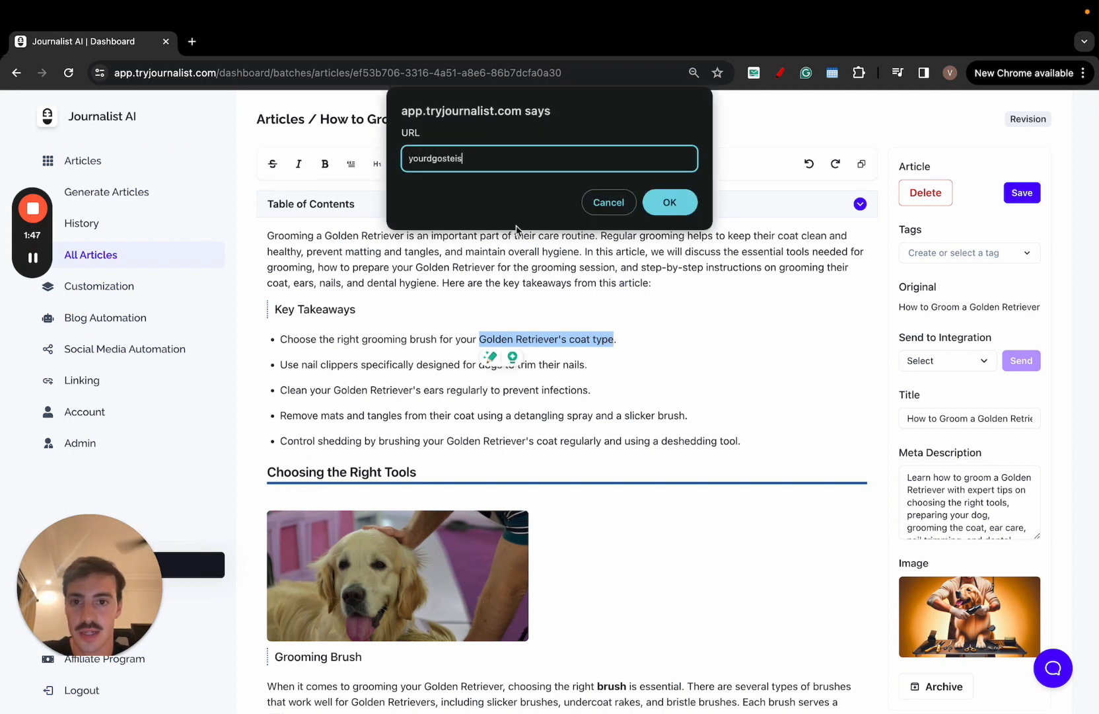
{"action": "type", "text": ".com"}
{"action": "left_click", "coordinate": [687, 206]}
{"action": "left_click", "coordinate": [655, 311]}
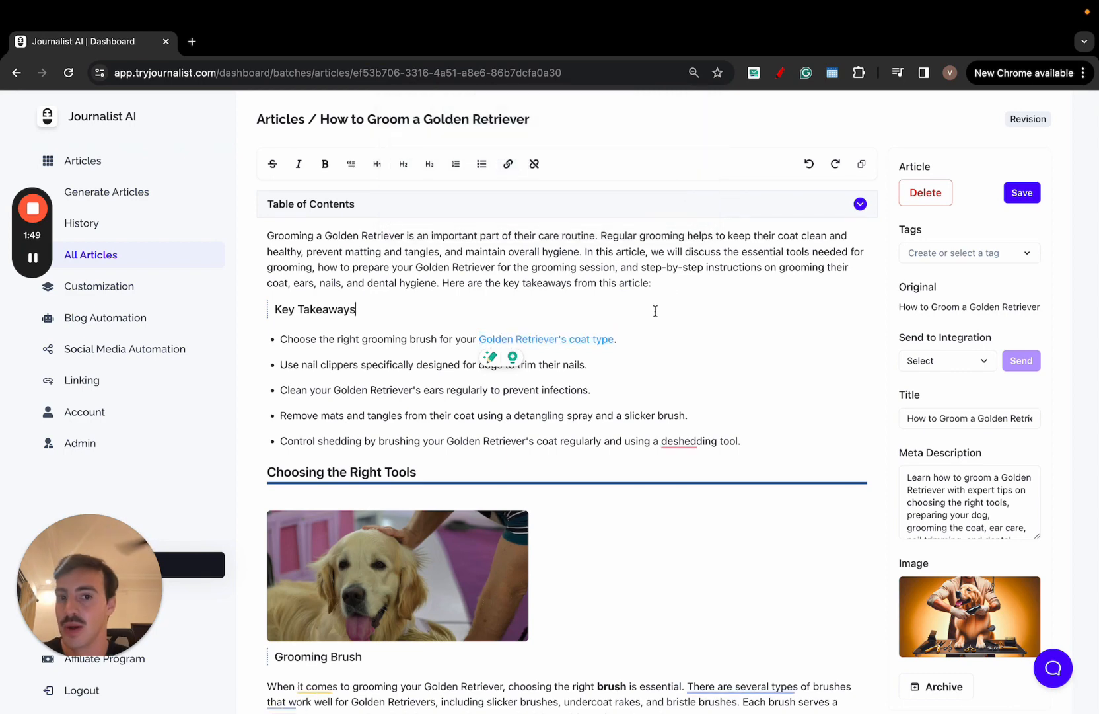
- Insert the paragraph "I found that the best way to groom my dog is if they blaj ha...! with an opening quotation mark after the slicker brush paragraph
{"action": "scroll", "coordinate": [655, 310], "scroll_direction": "down", "scroll_amount": 3}
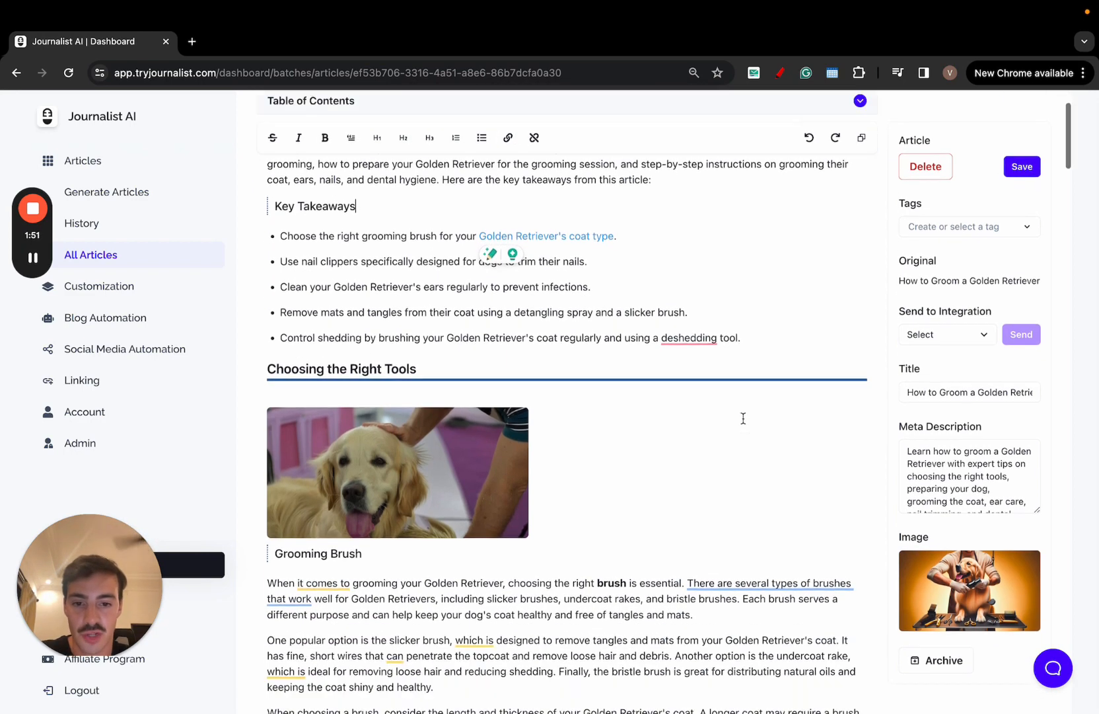
{"action": "scroll", "coordinate": [743, 419], "scroll_direction": "down", "scroll_amount": 6}
{"action": "left_click", "coordinate": [625, 461]}
{"action": "key", "text": "Return"}
{"action": "type", "text": "I foun"}
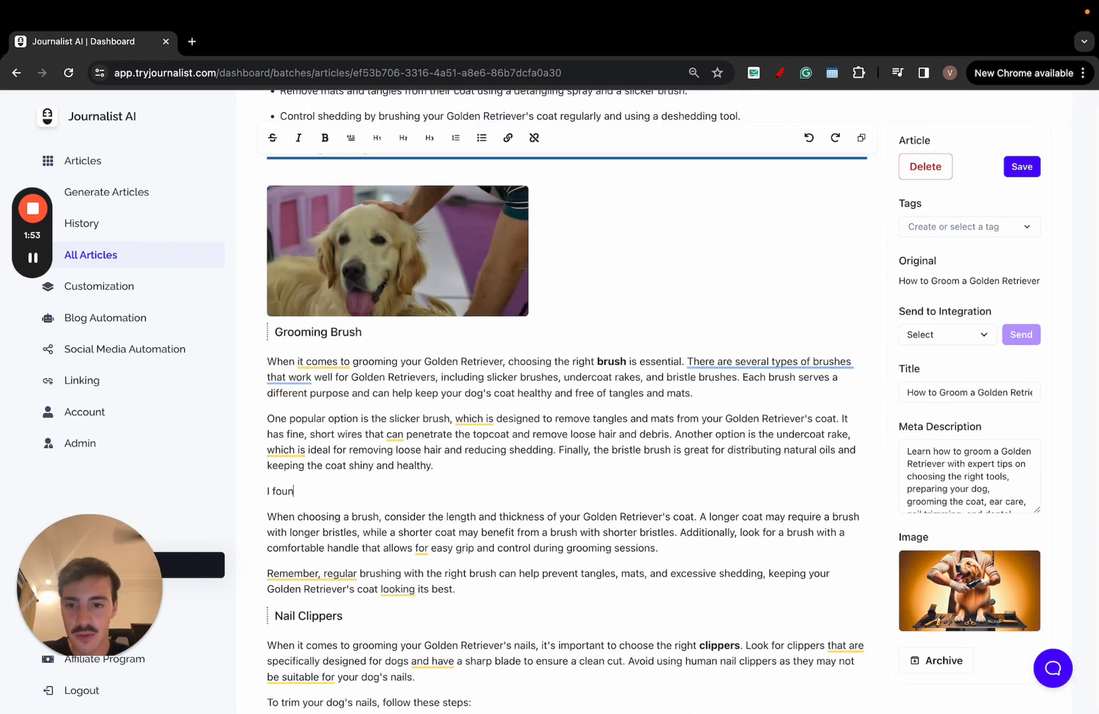
{"action": "type", "text": "d"}
{"action": "key", "text": "Home"}
{"action": "type", "text": "\""}
{"action": "key", "text": "End"}
{"action": "type", "text": "that t"}
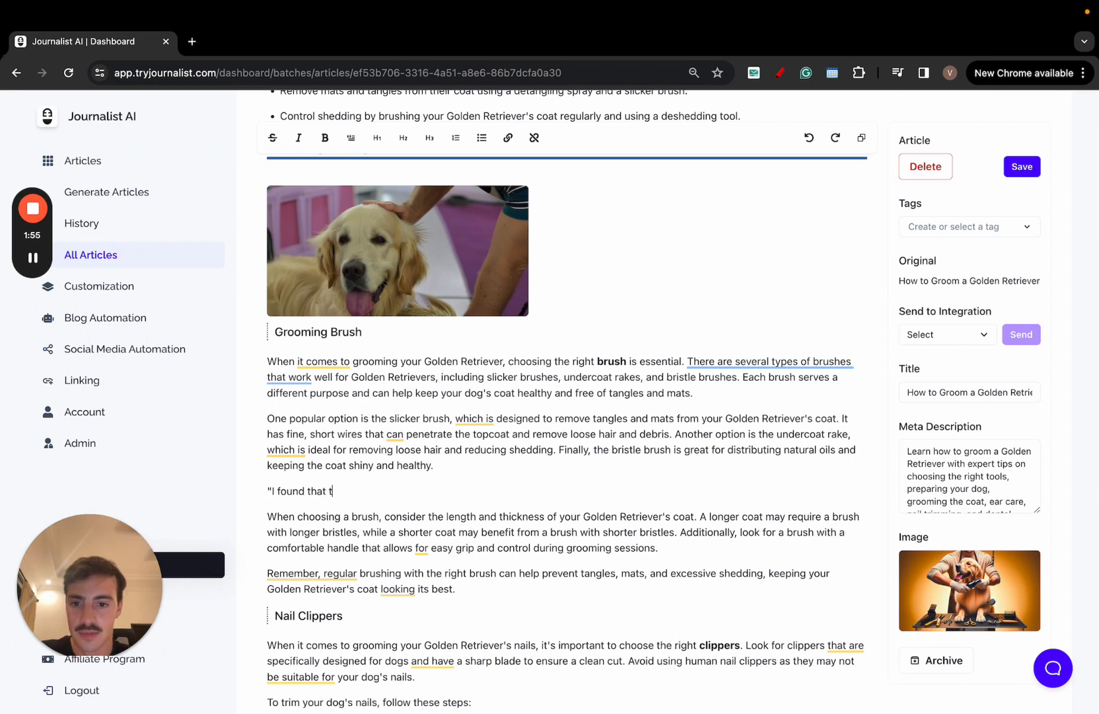
{"action": "type", "text": "he best way to groo"}
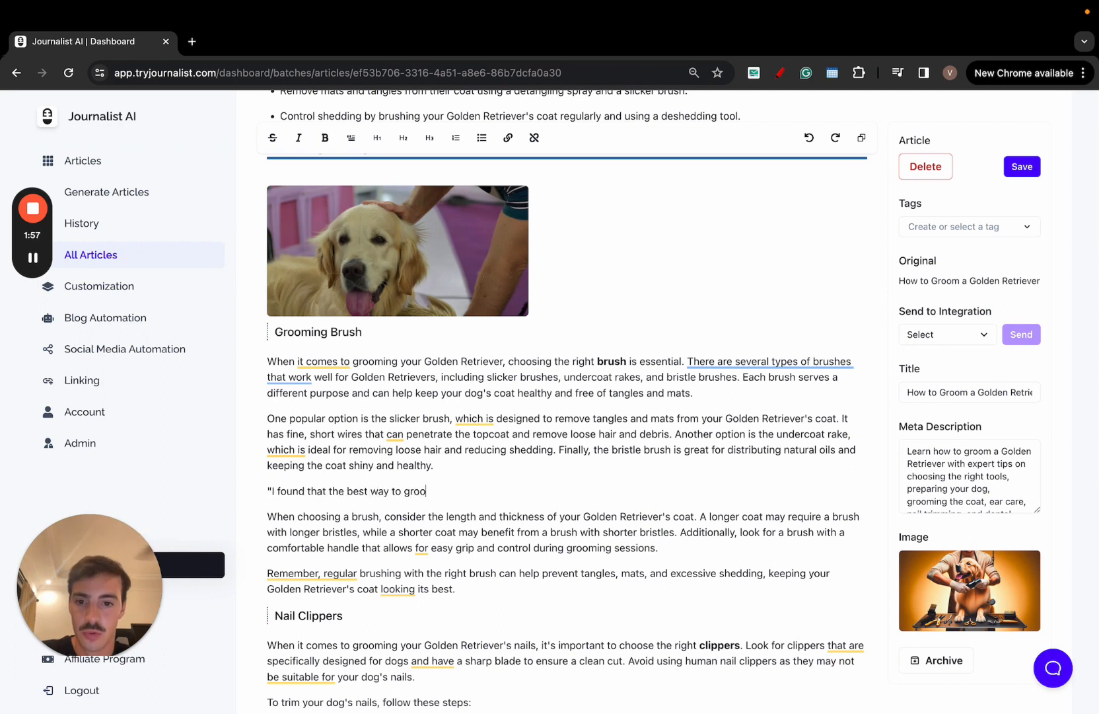
{"action": "type", "text": "m a d"}
{"action": "key", "text": "BackSpace"}
{"action": "key", "text": "BackSpace"}
{"action": "key", "text": "BackSpace"}
{"action": "type", "text": "my "}
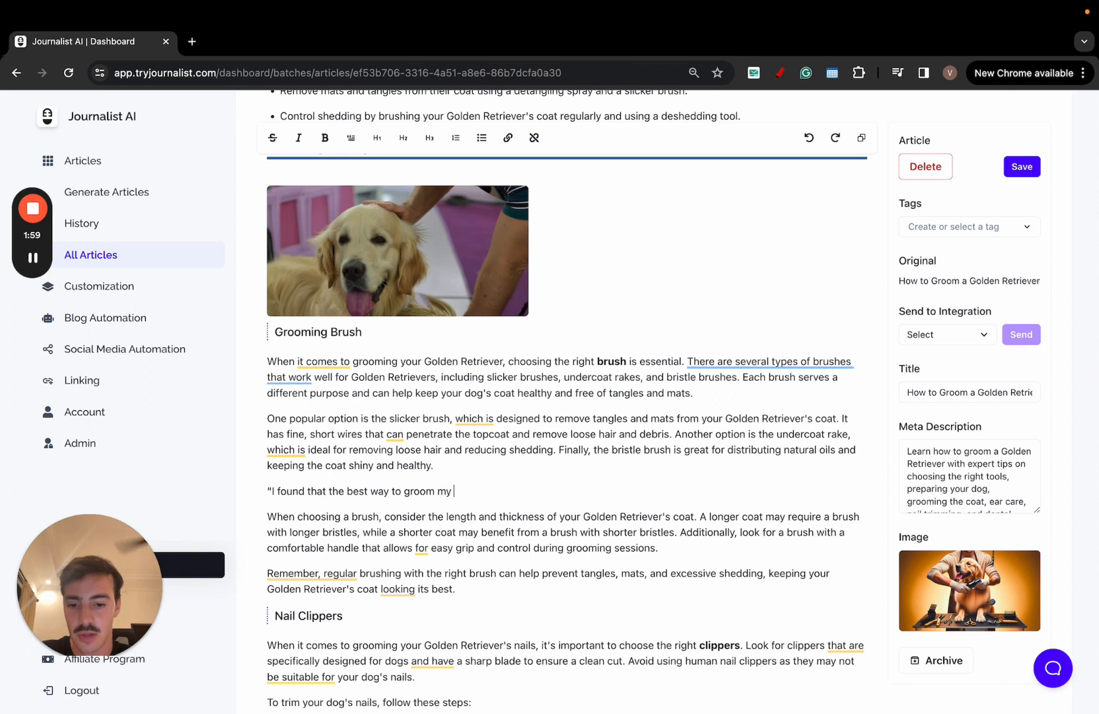
{"action": "type", "text": "dog is if they "}
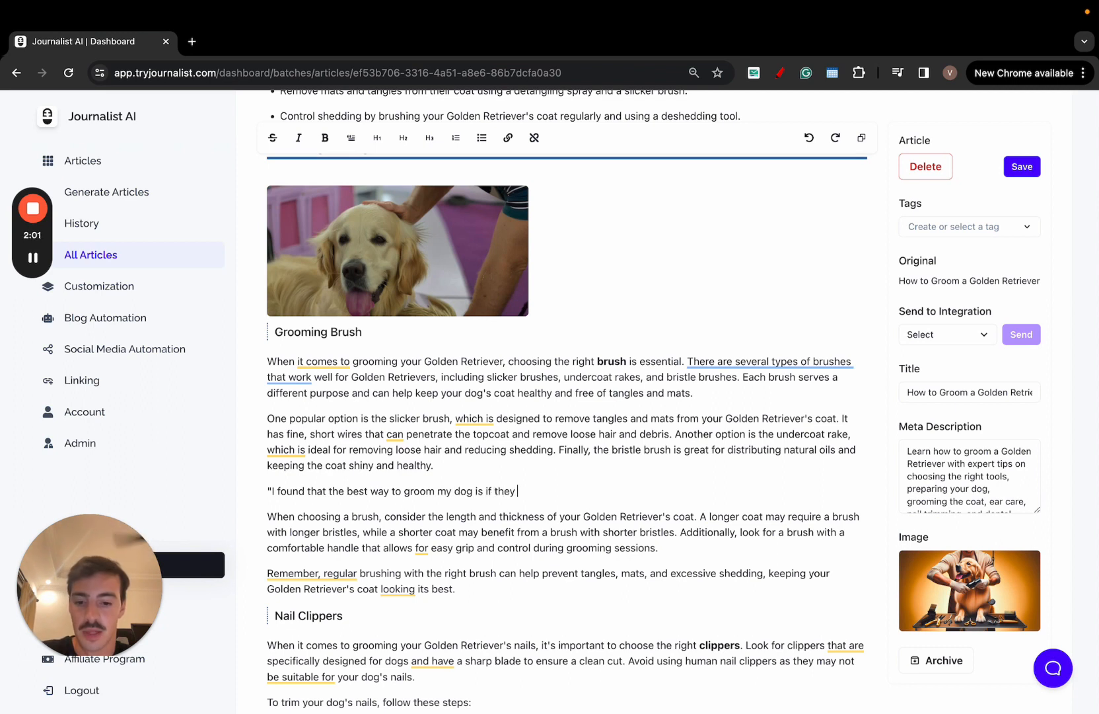
{"action": "type", "text": "blaj ha"}
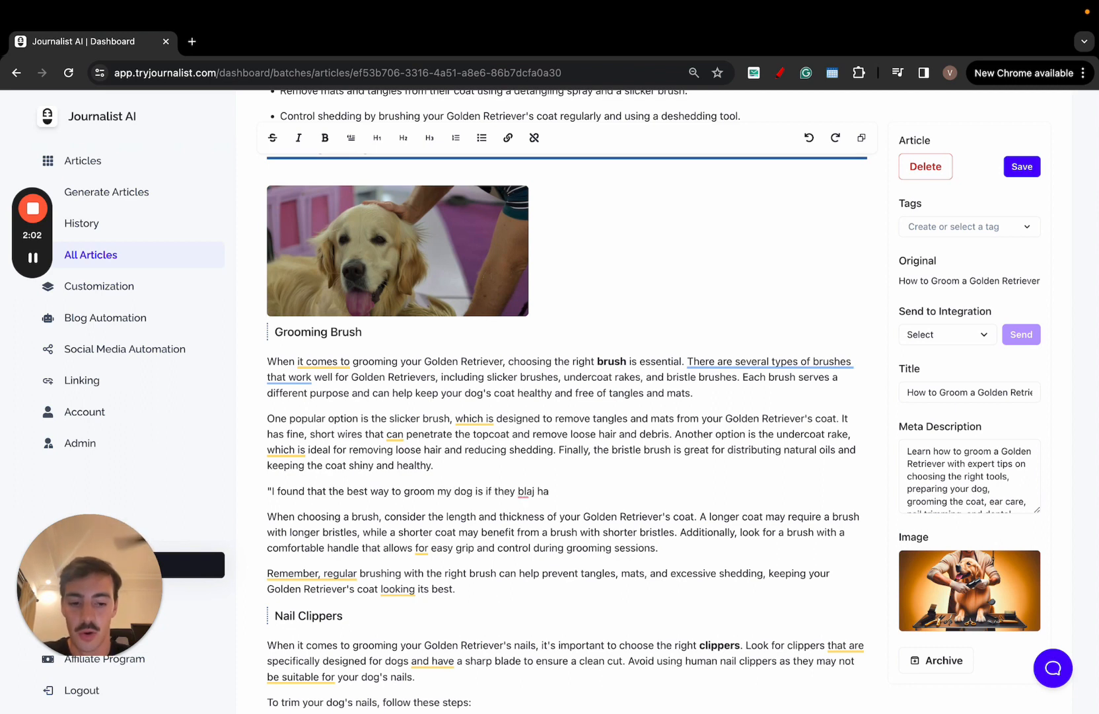
{"action": "type", "text": "...!"}
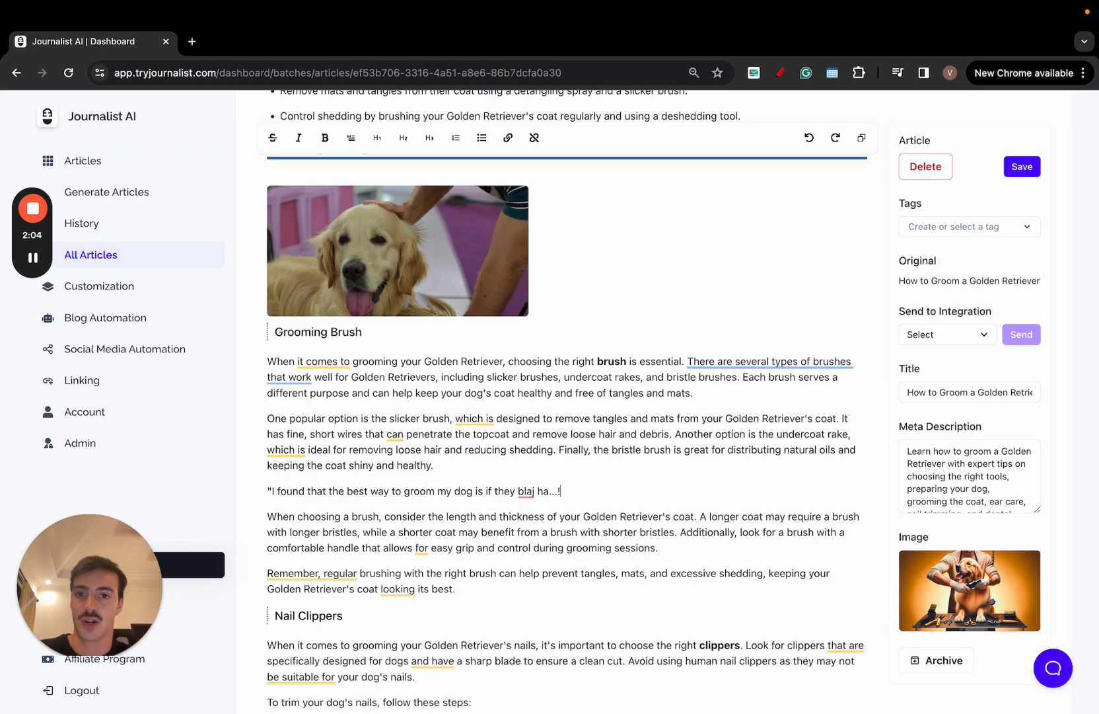
{"action": "scroll", "coordinate": [606, 483], "scroll_direction": "up", "scroll_amount": 1}
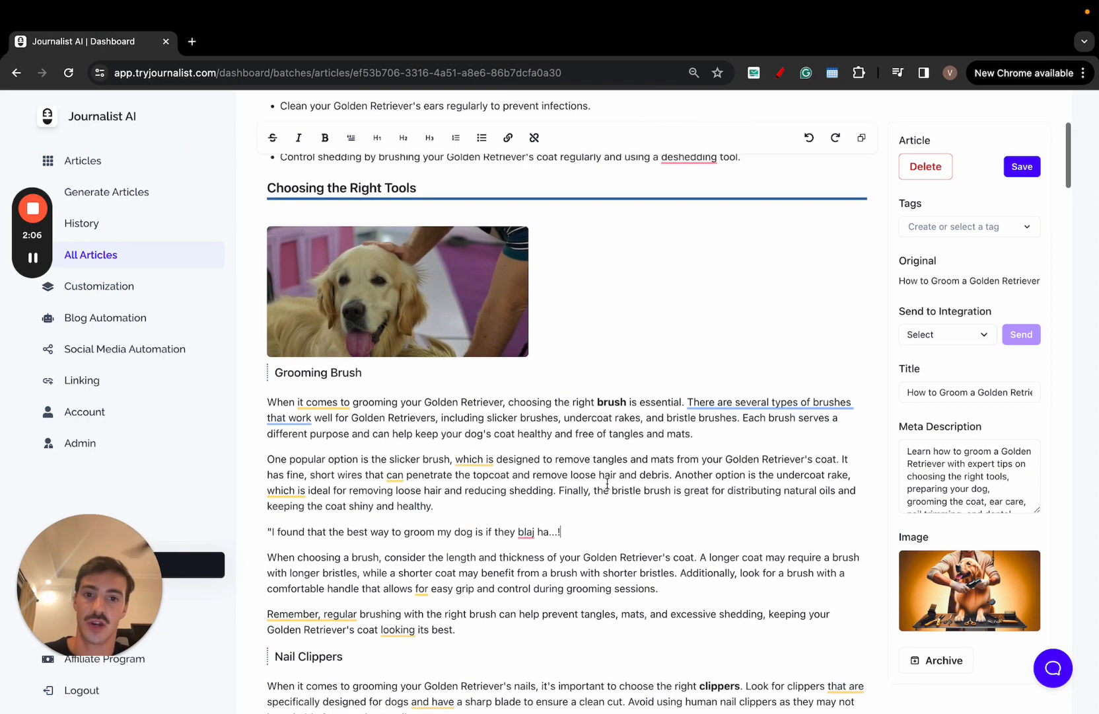
{"action": "scroll", "coordinate": [606, 483], "scroll_direction": "down", "scroll_amount": 2}
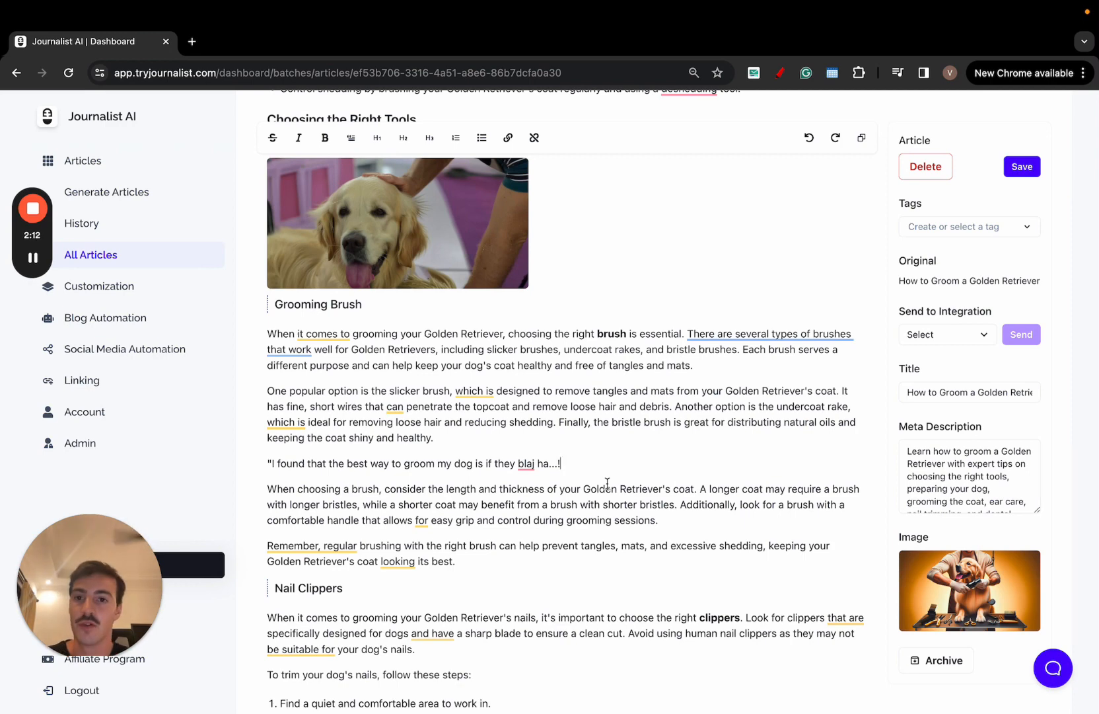
{"action": "scroll", "coordinate": [607, 483], "scroll_direction": "up", "scroll_amount": 6}
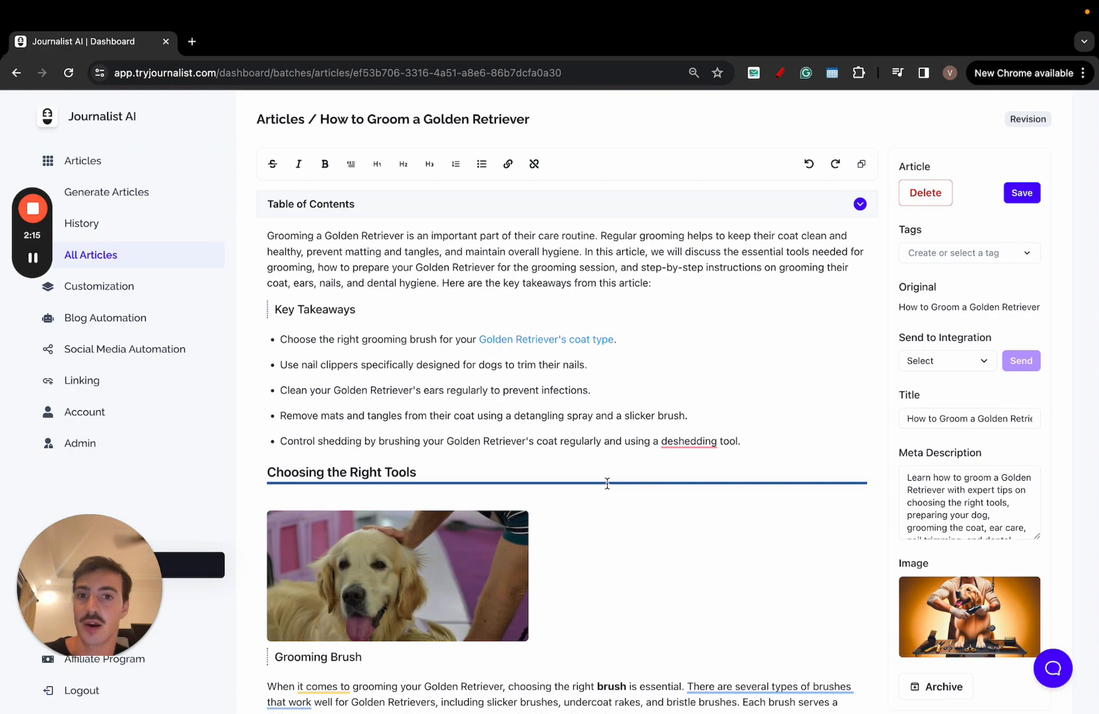
{"action": "scroll", "coordinate": [607, 483], "scroll_direction": "down", "scroll_amount": 2}
{"action": "scroll", "coordinate": [607, 483], "scroll_direction": "up", "scroll_amount": 1}
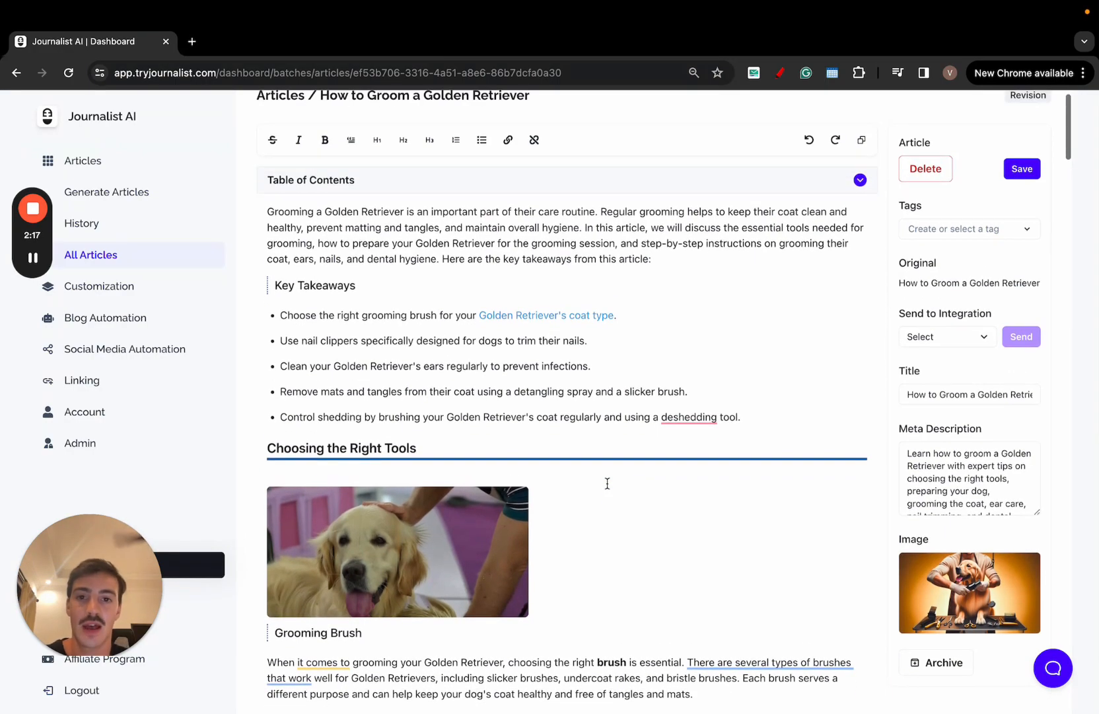
{"action": "scroll", "coordinate": [607, 483], "scroll_direction": "up", "scroll_amount": 1}
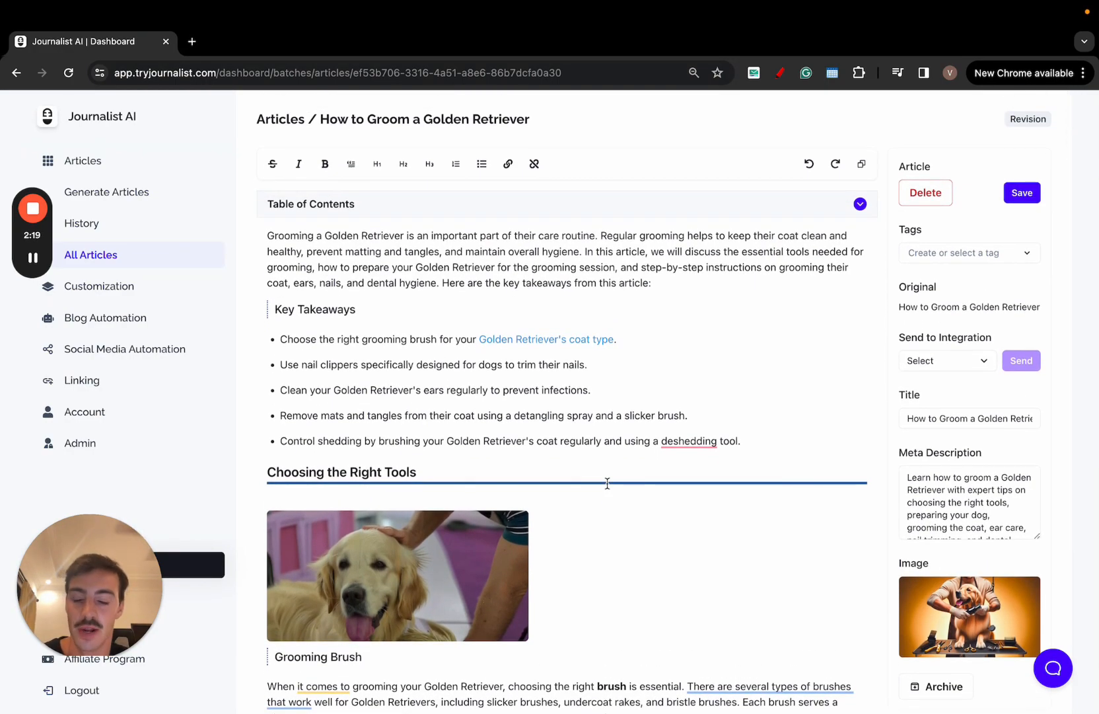
- Insert the placeholder [picture] on its own line below the personal quote, leaving blank lines before the paragraph on choosing a brush
{"action": "scroll", "coordinate": [608, 483], "scroll_direction": "down", "scroll_amount": 10}
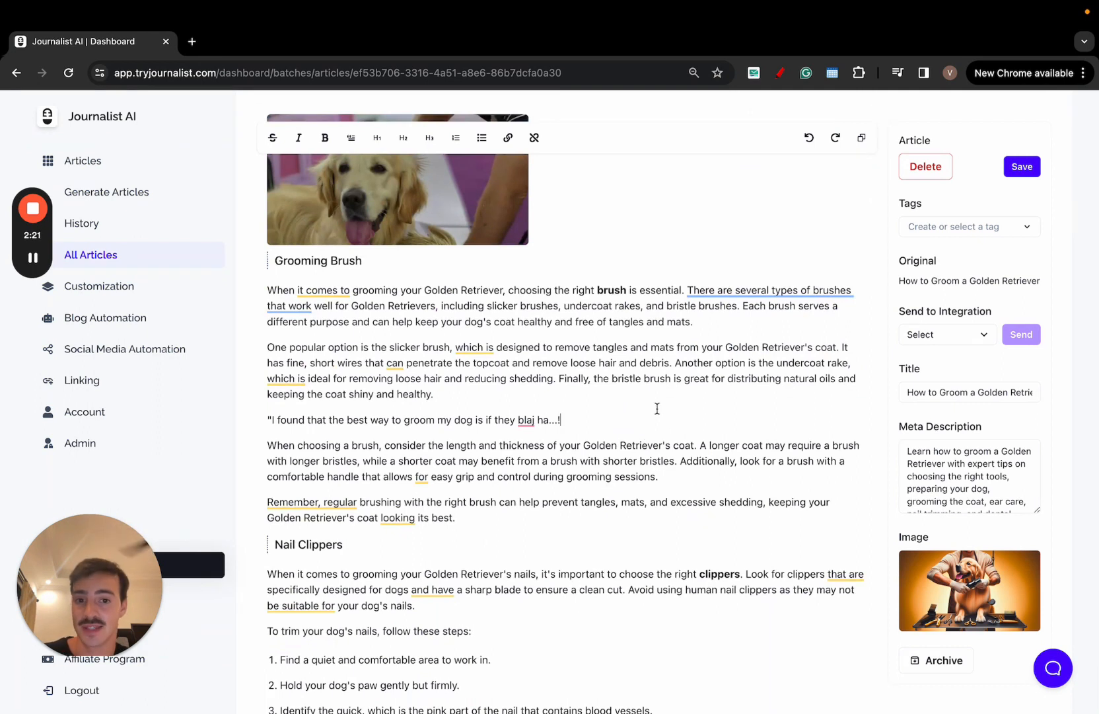
{"action": "key", "text": "Return"}
{"action": "key", "text": "Return"}
{"action": "key", "text": "Return"}
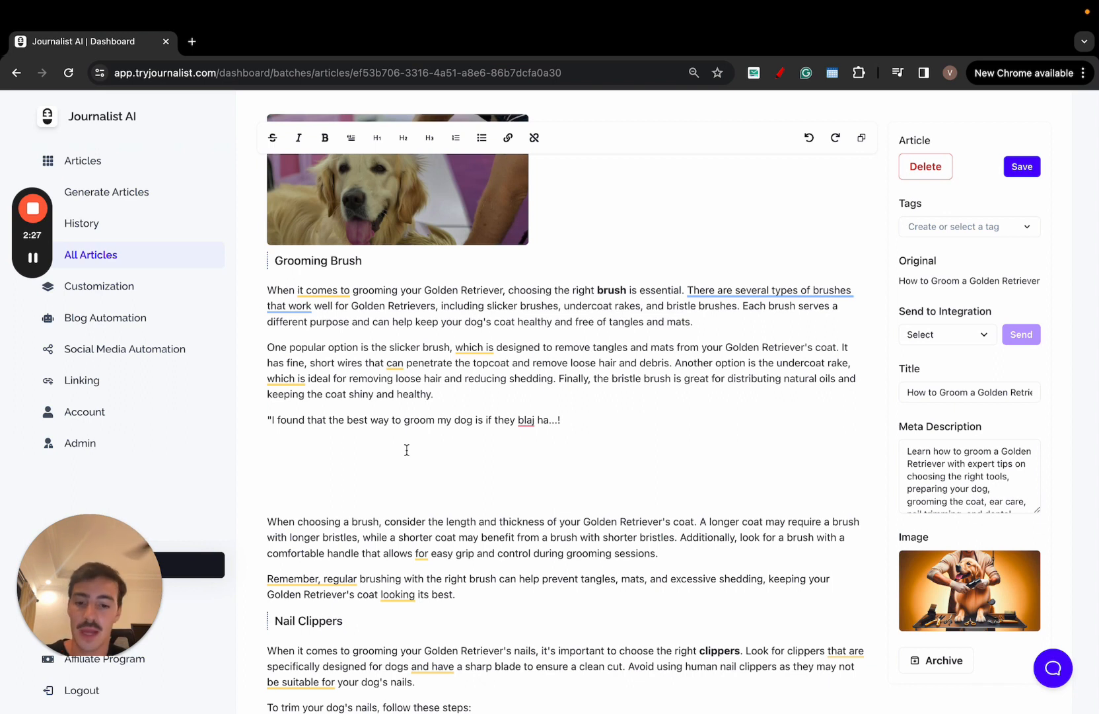
{"action": "type", "text": "[pi"}
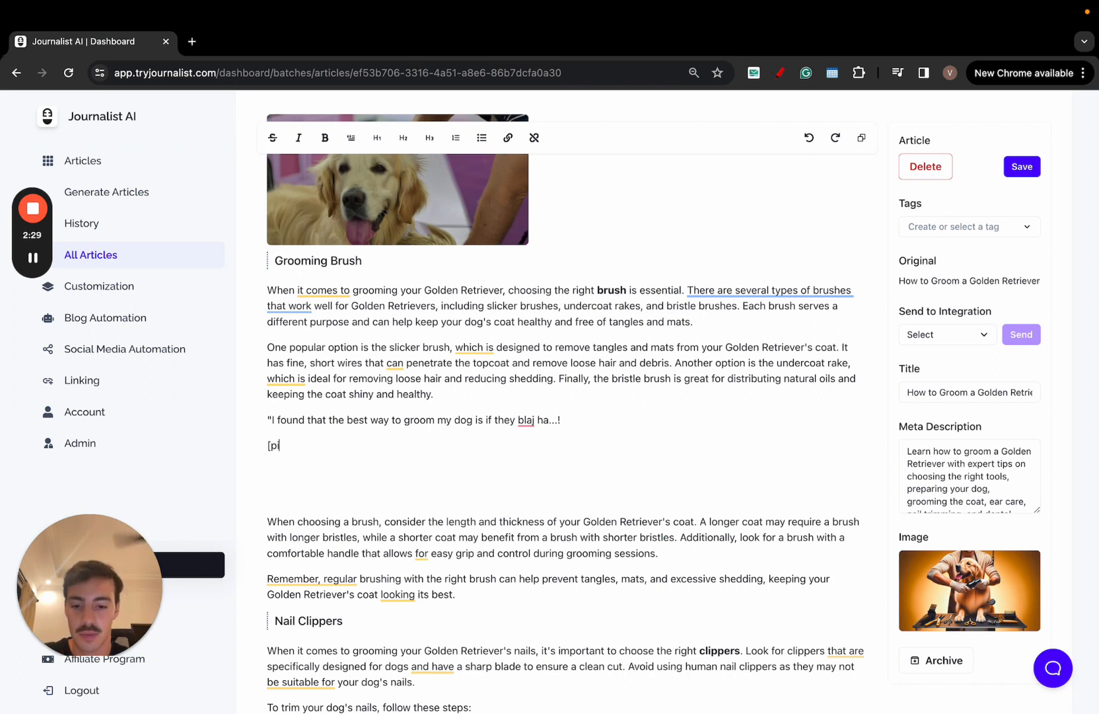
{"action": "type", "text": "cture]"}
- Add the line "I planted this last year and this is how it looks like"... in quotation marks with an ellipsis below the picture placeholder
{"action": "key", "text": "Return"}
{"action": "type", "text": "I planted hti"}
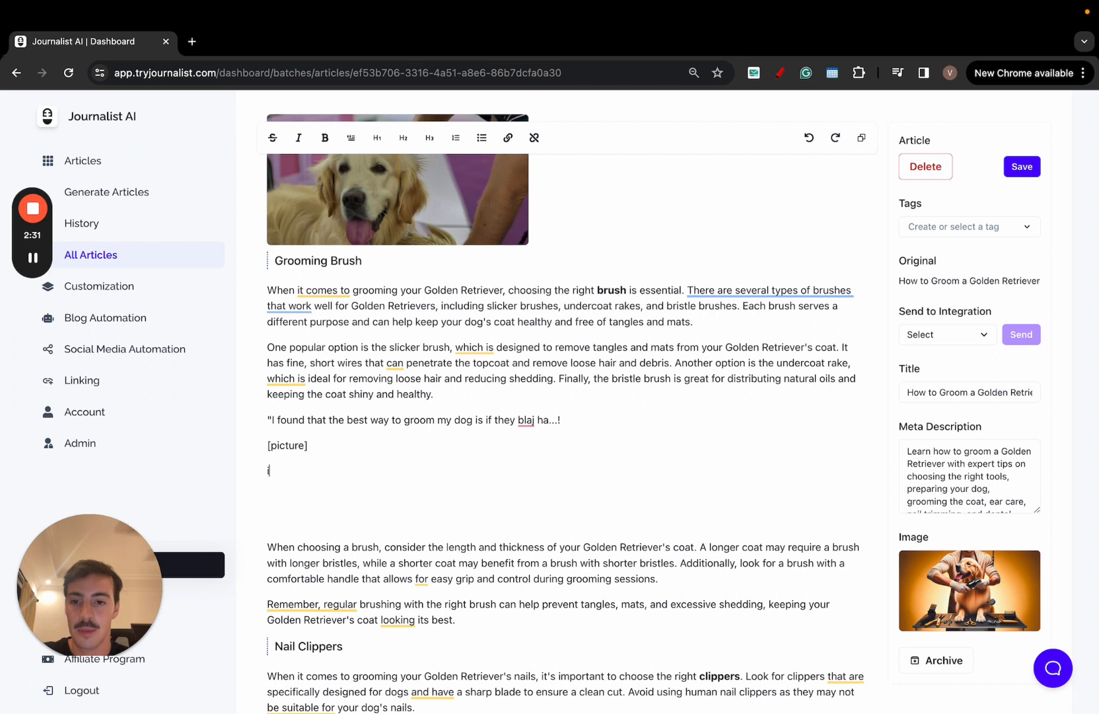
{"action": "key", "text": "BackSpace"}
{"action": "key", "text": "BackSpace"}
{"action": "key", "text": "BackSpace"}
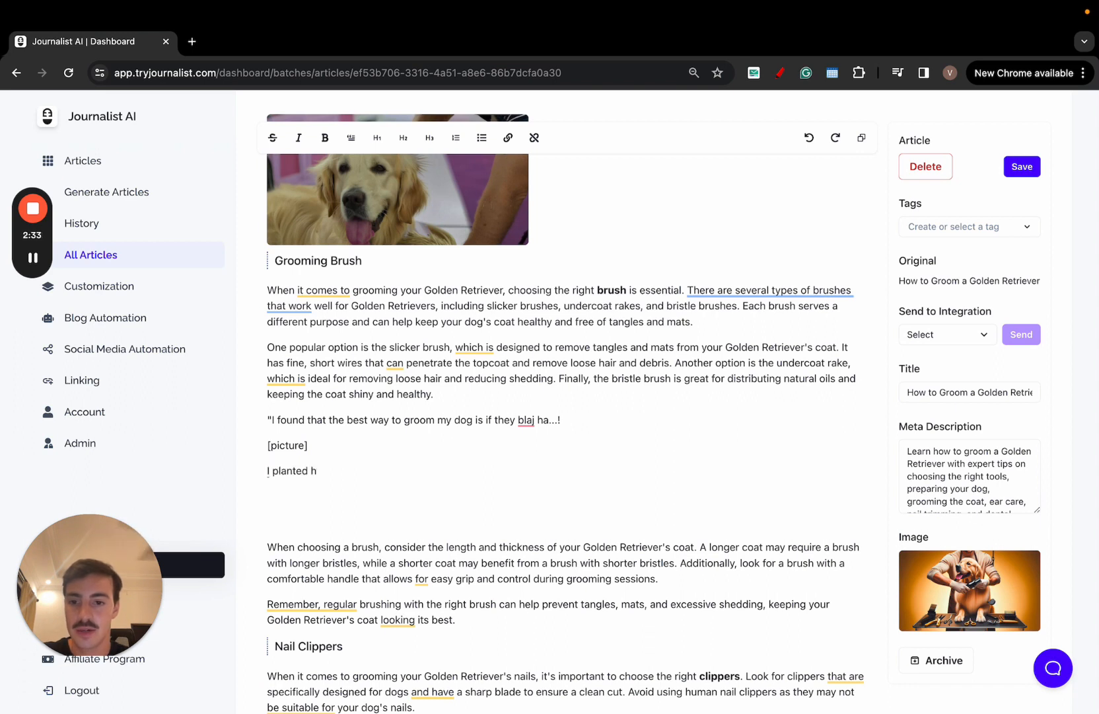
{"action": "type", "text": "this last year a"}
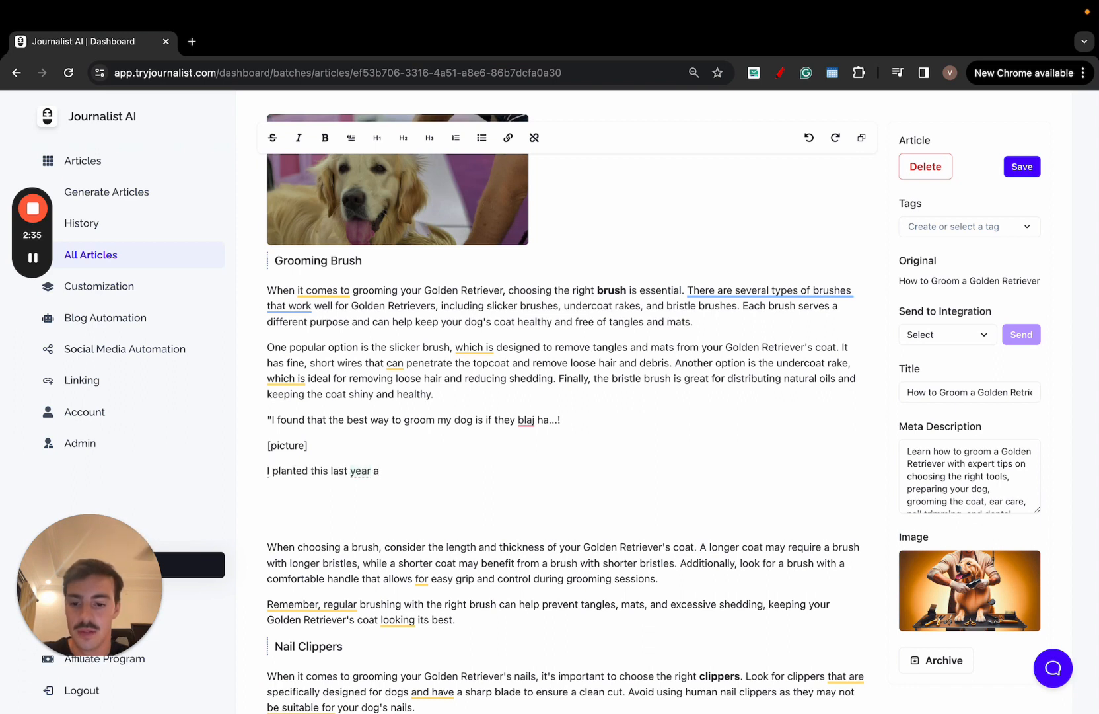
{"action": "type", "text": "nd this is"}
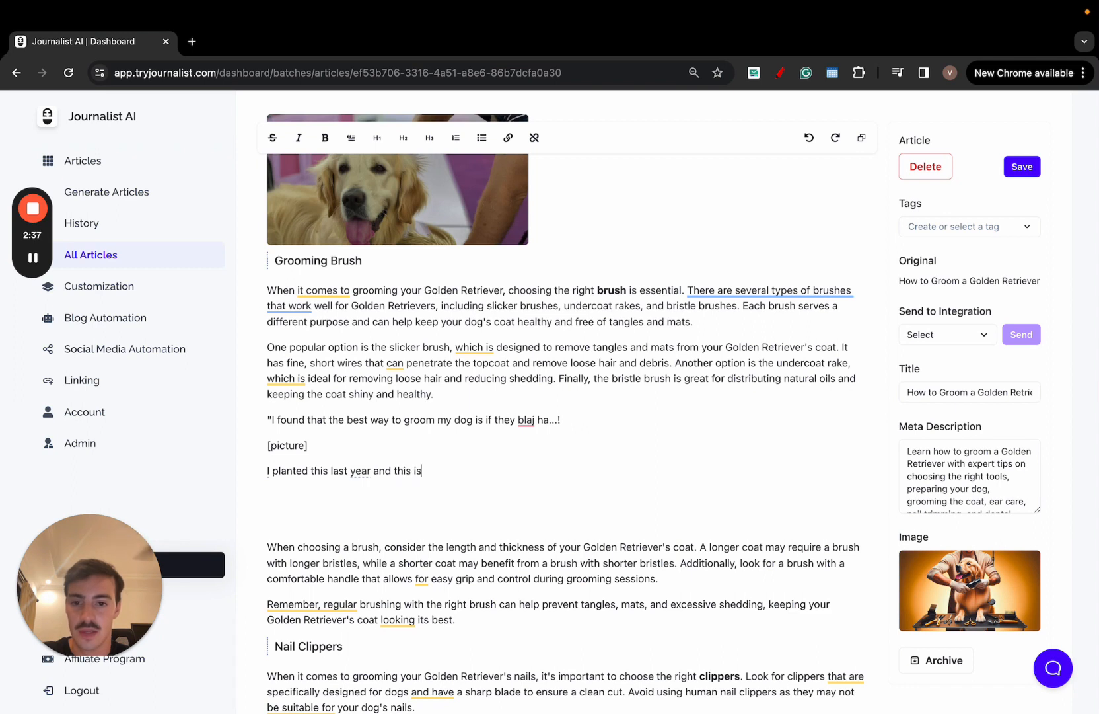
{"action": "type", "text": " how it looks"}
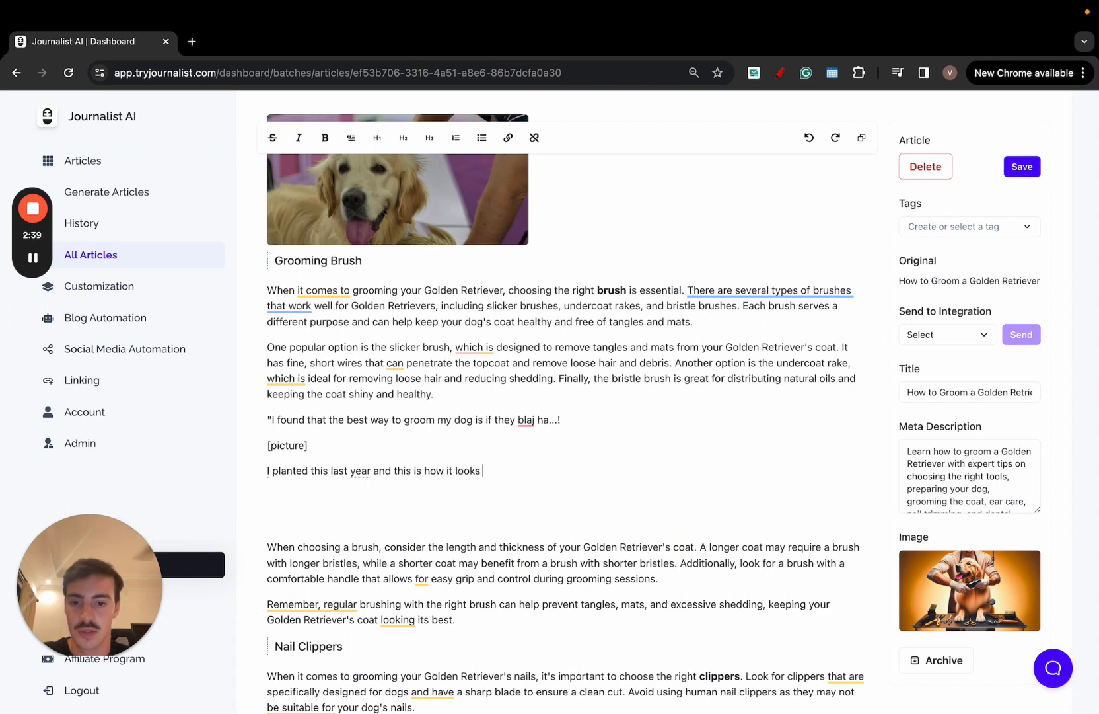
{"action": "type", "text": " like\""}
{"action": "key", "text": "Home"}
{"action": "type", "text": "\""}
{"action": "key", "text": "End"}
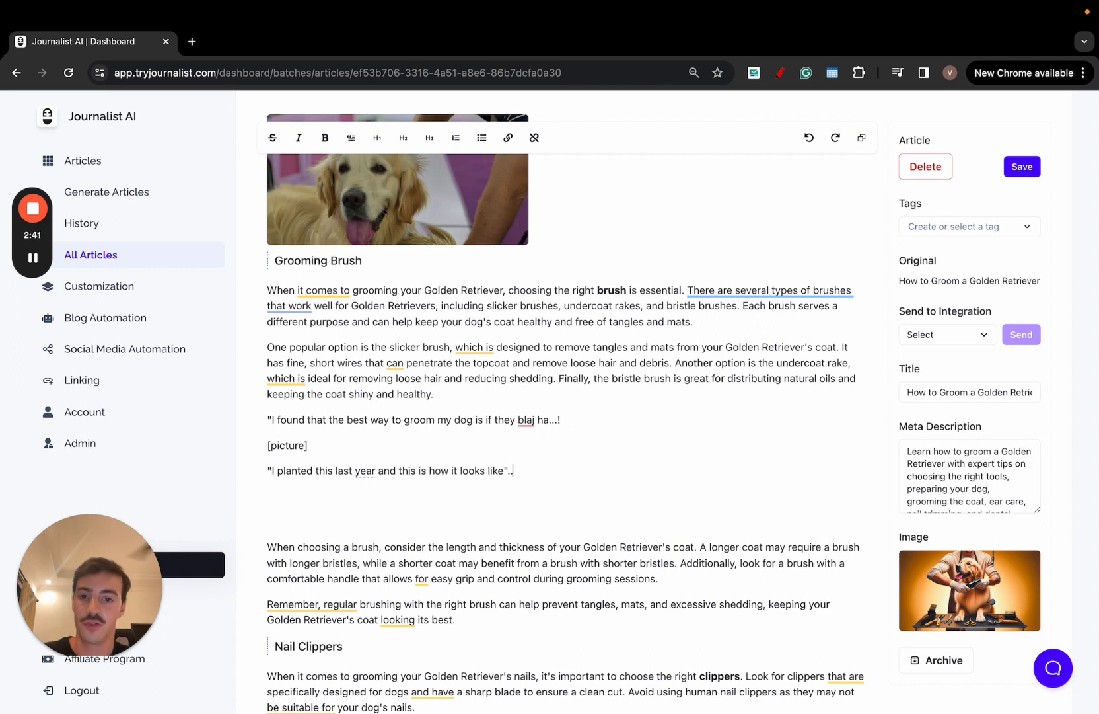
{"action": "type", "text": "..."}
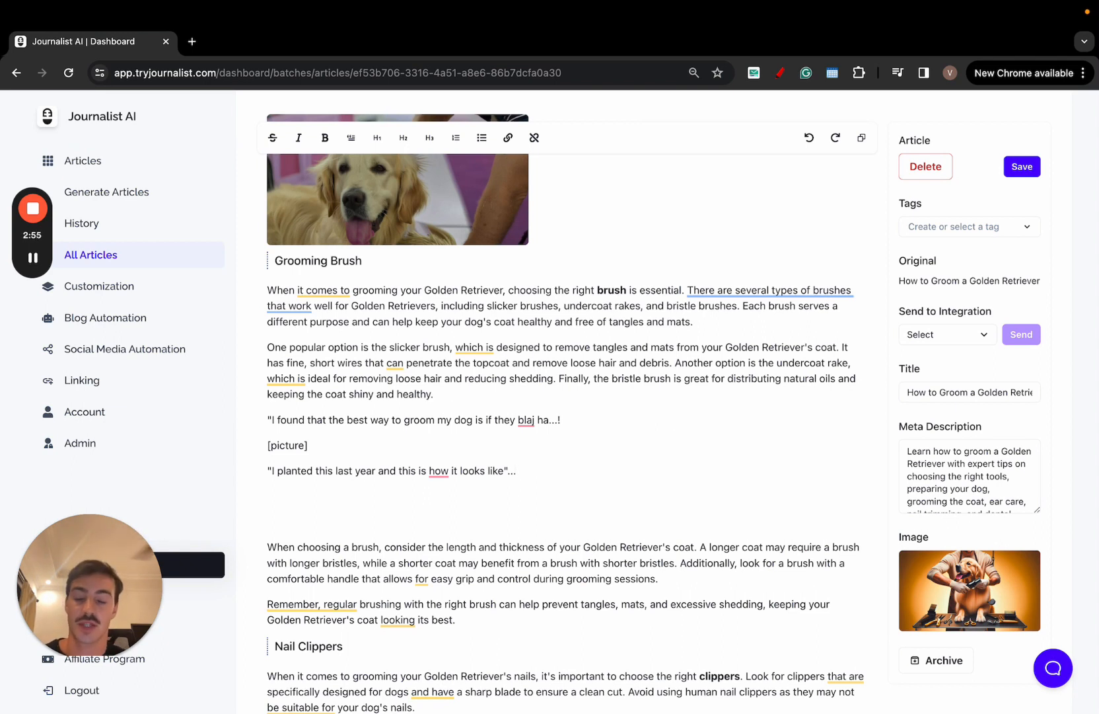
- Look back over the revised article's Grooming Brush section, key takeaways and introductory paragraph
{"action": "scroll", "coordinate": [568, 396], "scroll_direction": "up", "scroll_amount": 1}
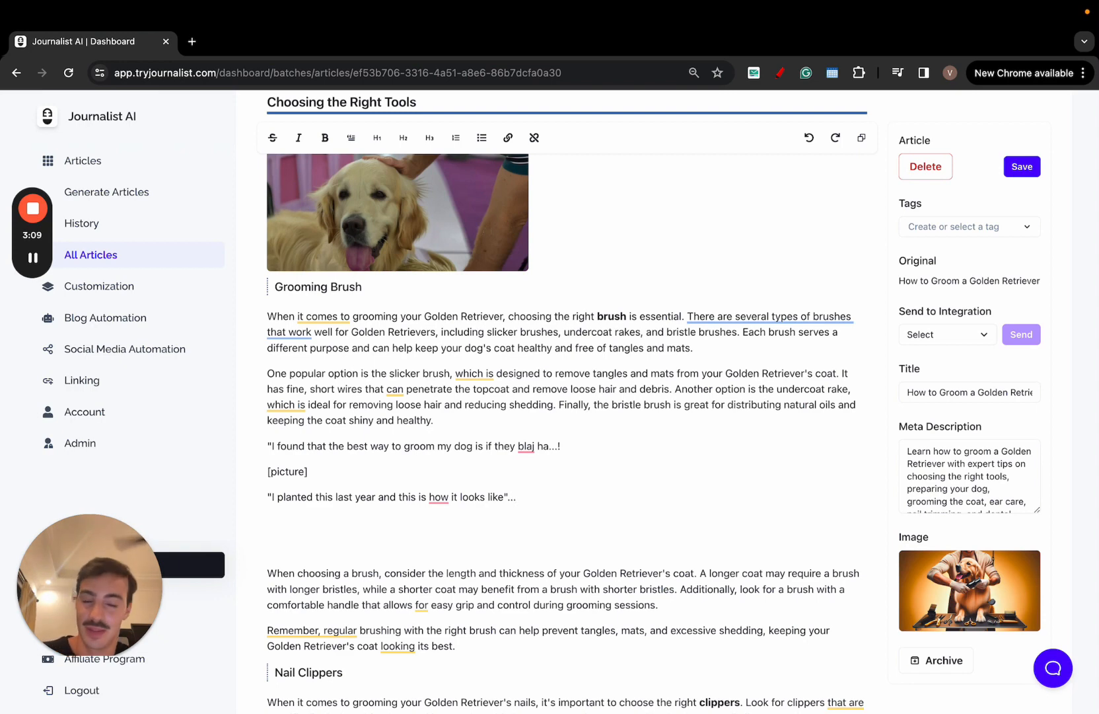
{"action": "scroll", "coordinate": [463, 461], "scroll_direction": "up", "scroll_amount": 6}
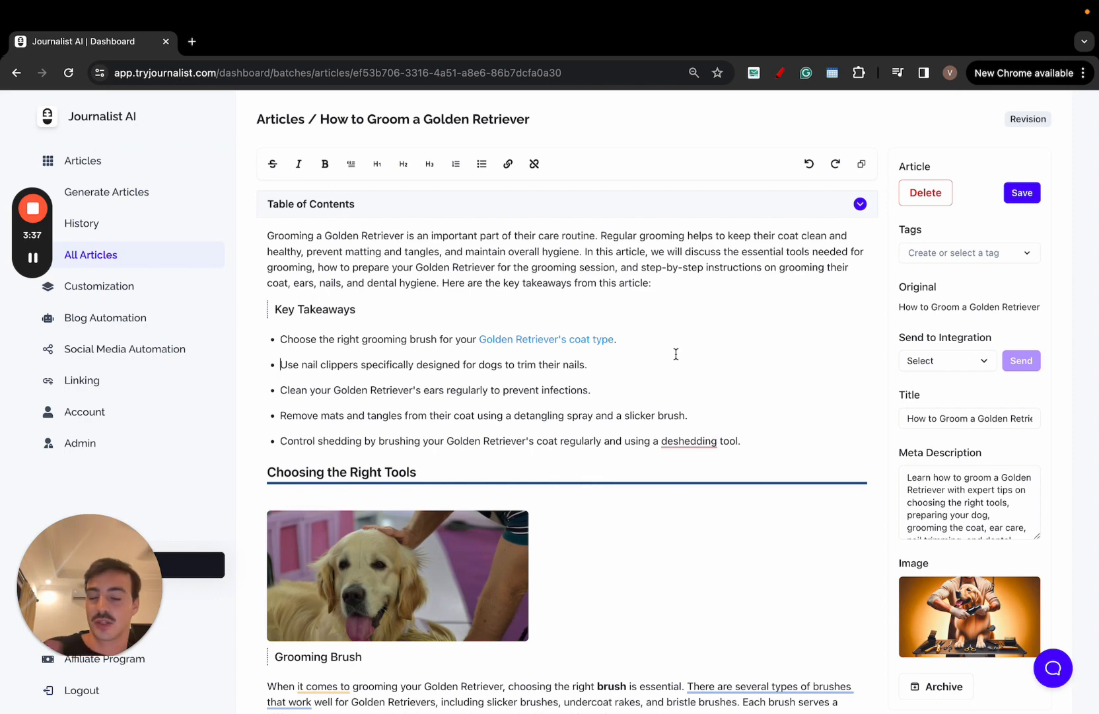
{"action": "scroll", "coordinate": [676, 354], "scroll_direction": "down", "scroll_amount": 2}
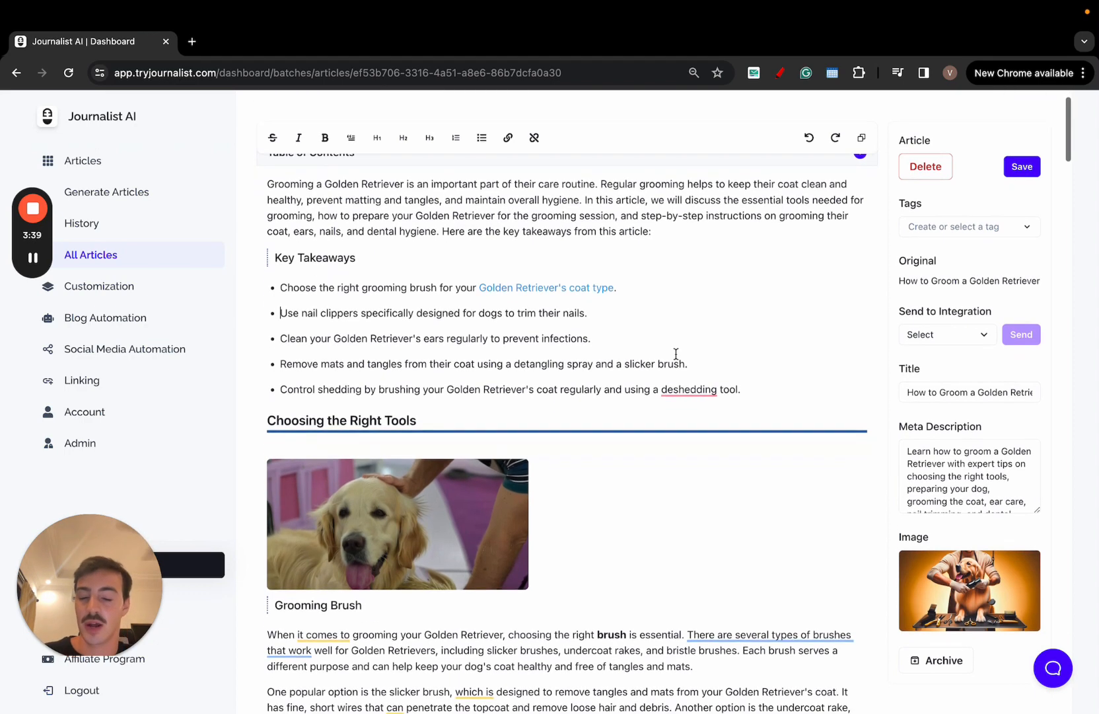
{"action": "scroll", "coordinate": [676, 354], "scroll_direction": "up", "scroll_amount": 1}
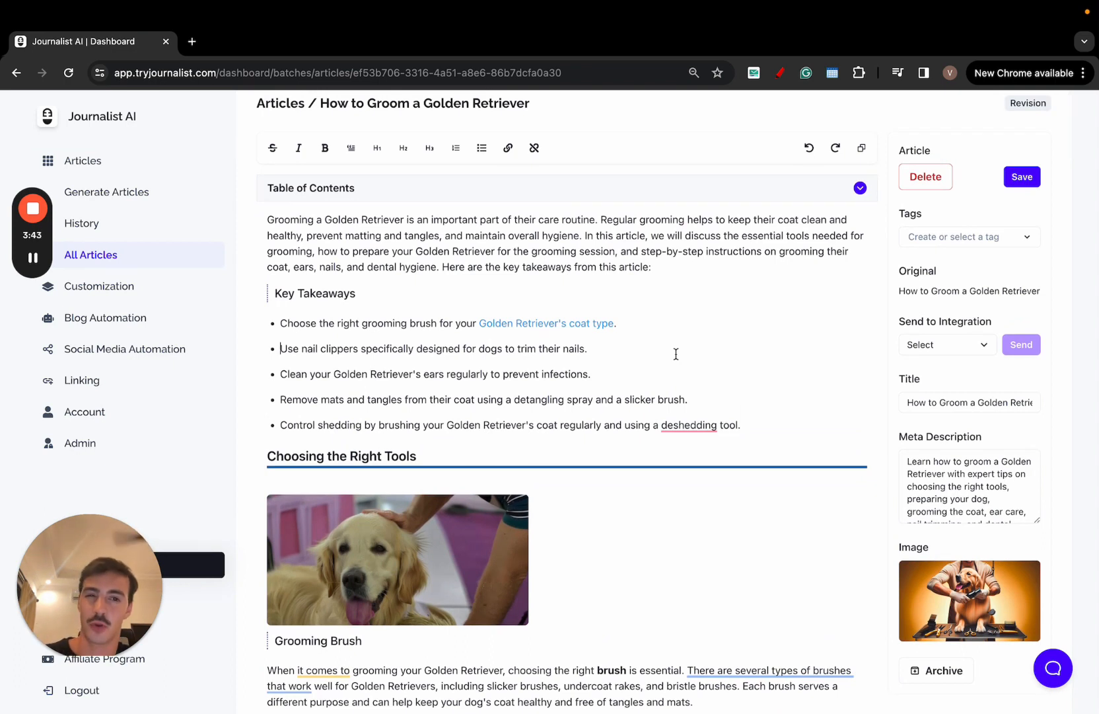
{"action": "scroll", "coordinate": [675, 354], "scroll_direction": "up", "scroll_amount": 1}
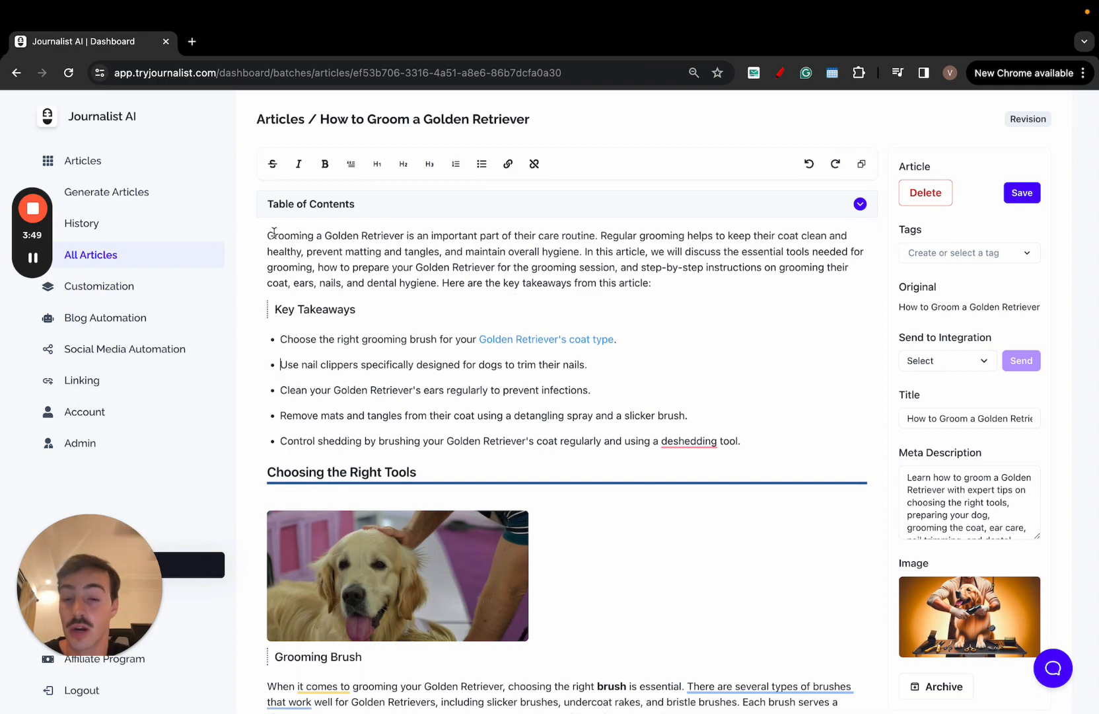
{"action": "left_click_drag", "start_coordinate": [268, 236], "coordinate": [625, 262]}
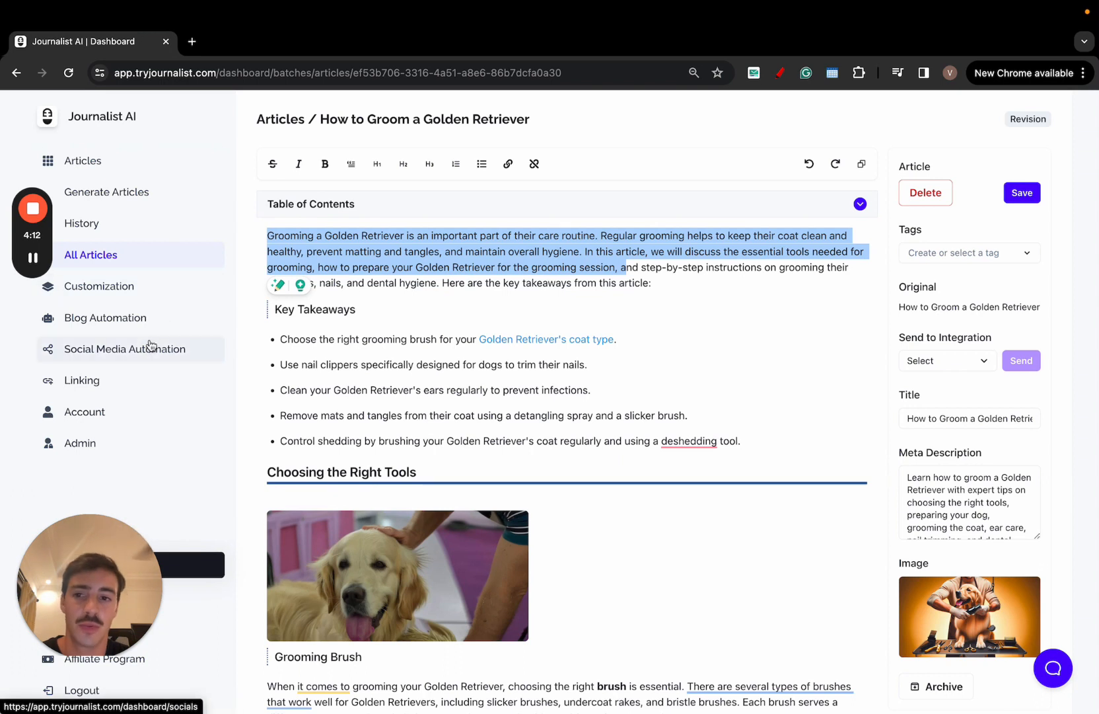
- Draw a red freehand curve beside the navigation entries from Generate Articles to Blog Automation and discard the annotation
{"action": "left_click", "coordinate": [781, 73]}
{"action": "left_click_drag", "start_coordinate": [163, 204], "coordinate": [173, 312]}
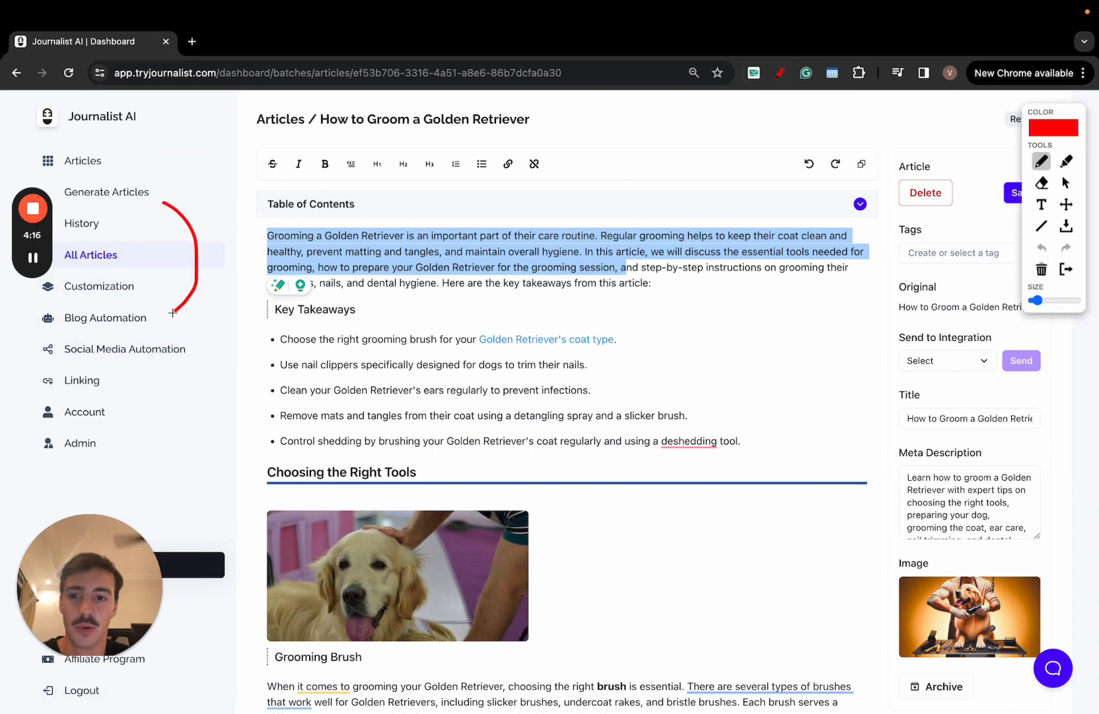
{"action": "left_click", "coordinate": [1067, 269]}
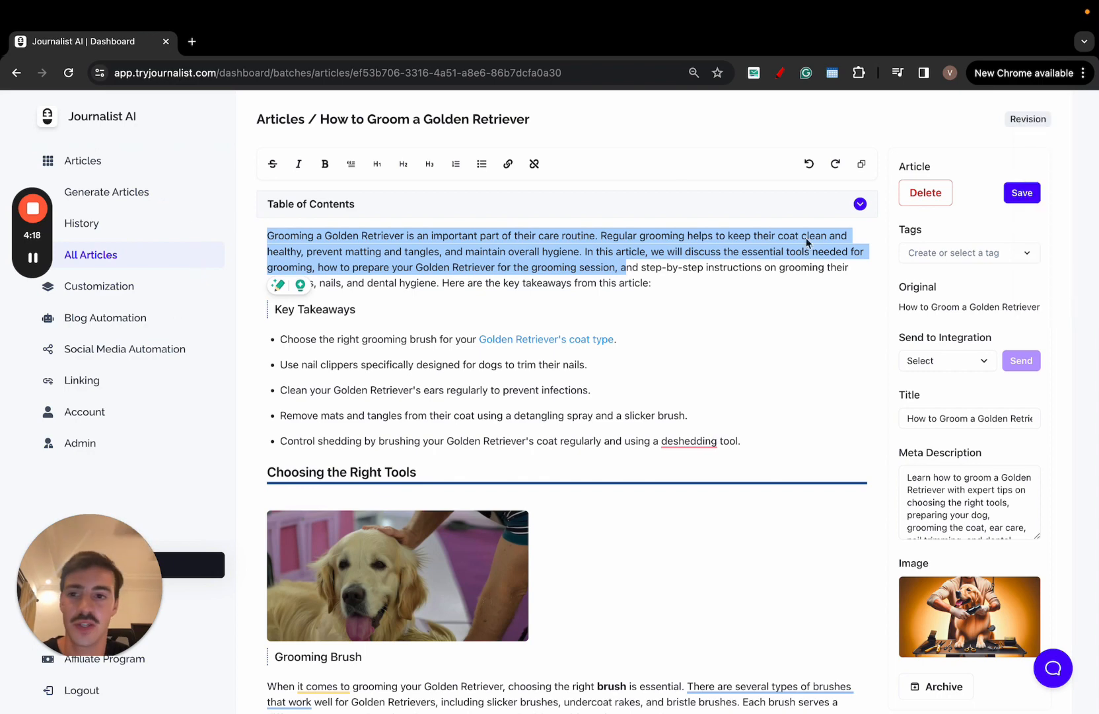
- Open the AutoBlogs list and the creation form for a new AutoBlog
{"action": "left_click", "coordinate": [132, 319]}
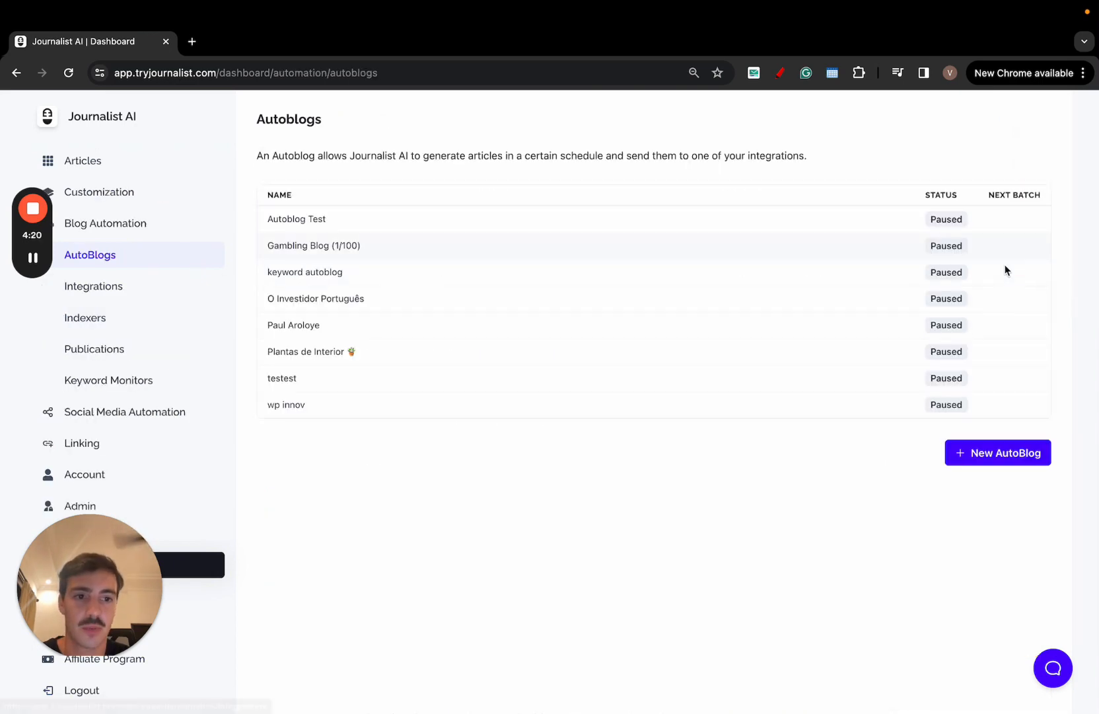
{"action": "left_click", "coordinate": [984, 453]}
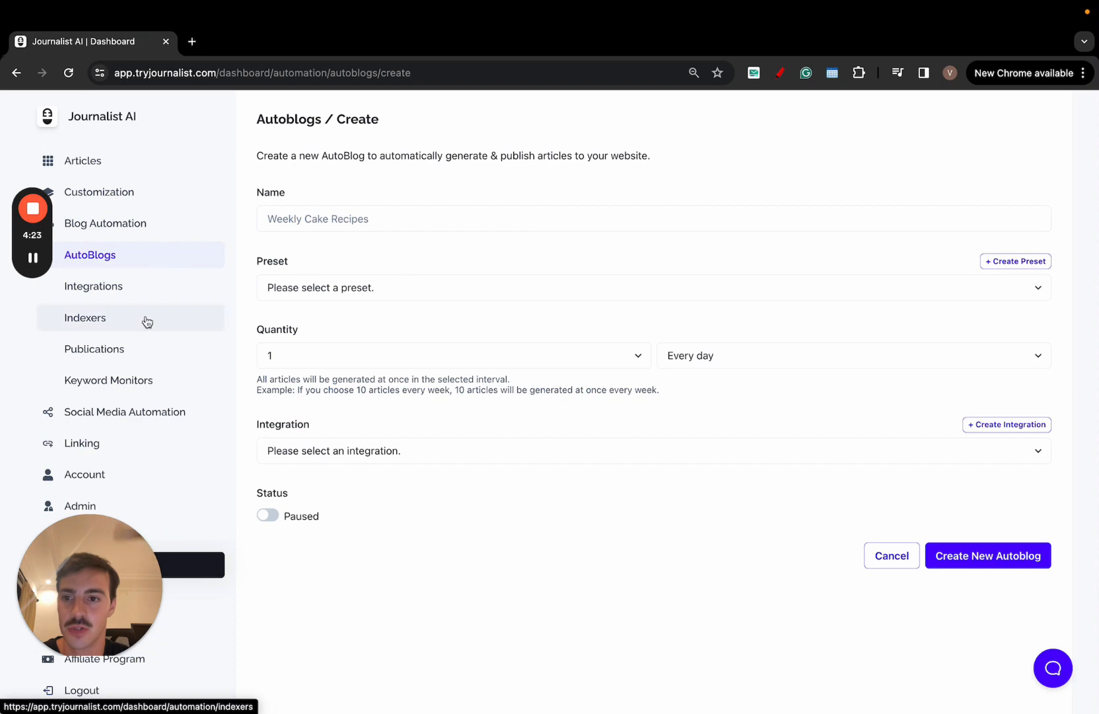
- Open the form for a new integration and look through the Shopify, Ghost, Wix, Webflow, Blogger, Zapier and External API types
{"action": "left_click", "coordinate": [147, 290]}
{"action": "left_click", "coordinate": [974, 612]}
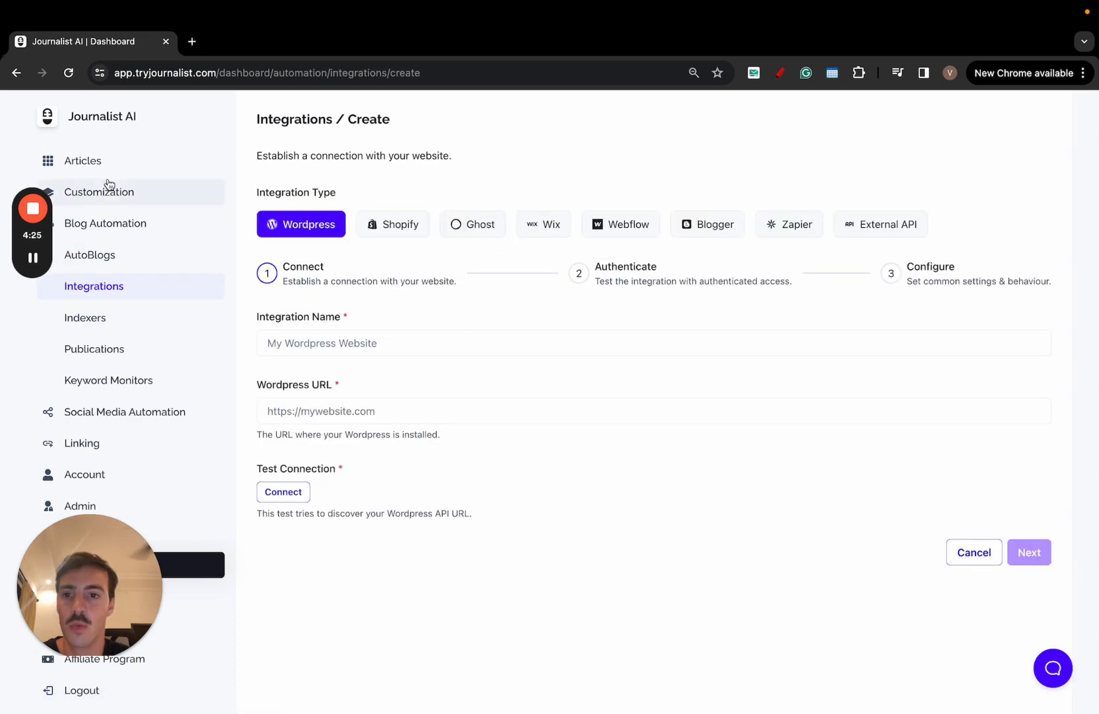
{"action": "left_click", "coordinate": [381, 222]}
{"action": "left_click", "coordinate": [499, 223]}
{"action": "left_click", "coordinate": [543, 224]}
{"action": "left_click", "coordinate": [654, 225]}
{"action": "left_click", "coordinate": [707, 224]}
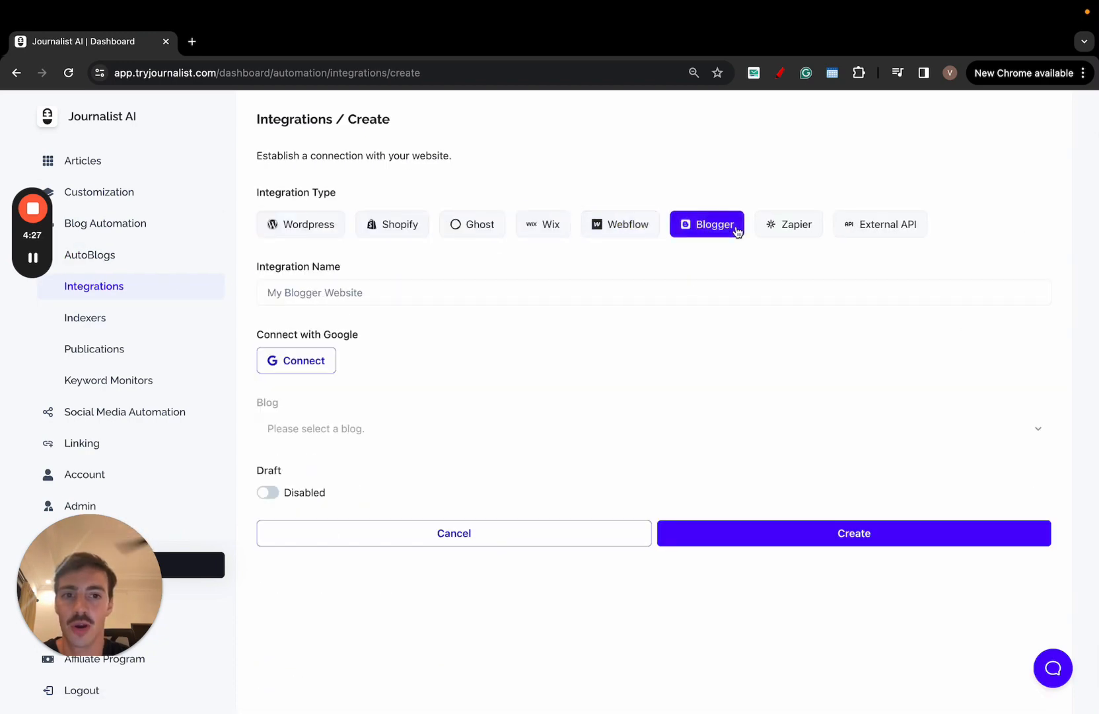
{"action": "left_click", "coordinate": [789, 224]}
{"action": "left_click", "coordinate": [909, 228]}
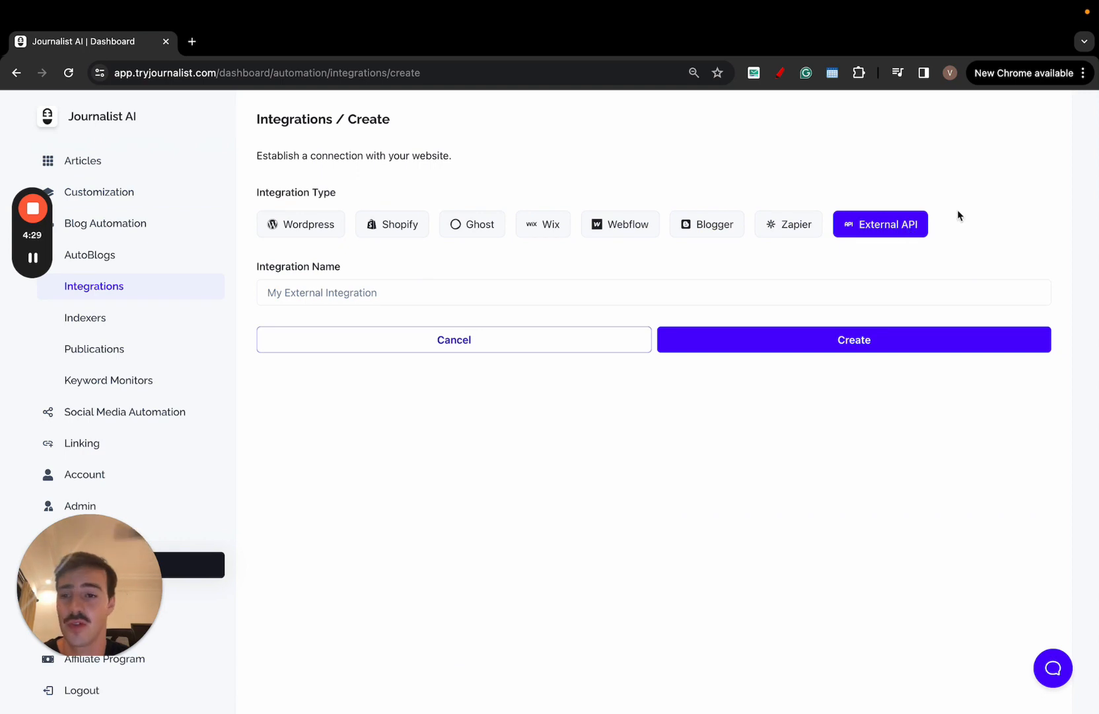
- View the Social Media page, and list the articles of the Konec website for building links
{"action": "left_click", "coordinate": [121, 411]}
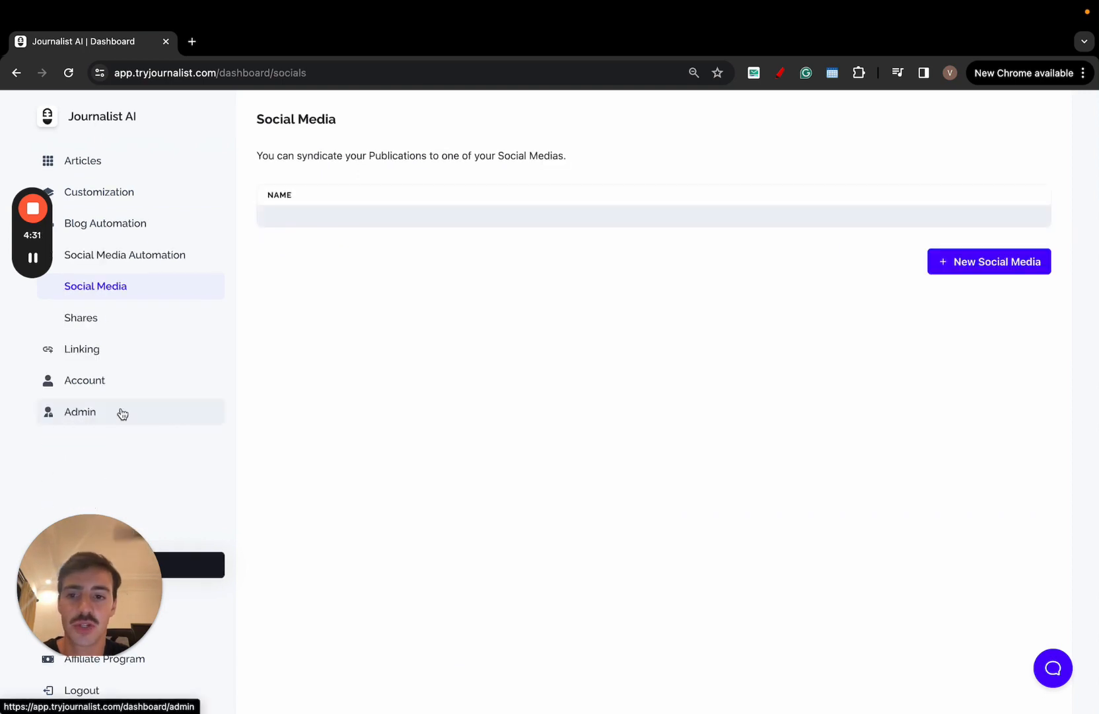
{"action": "left_click", "coordinate": [172, 360]}
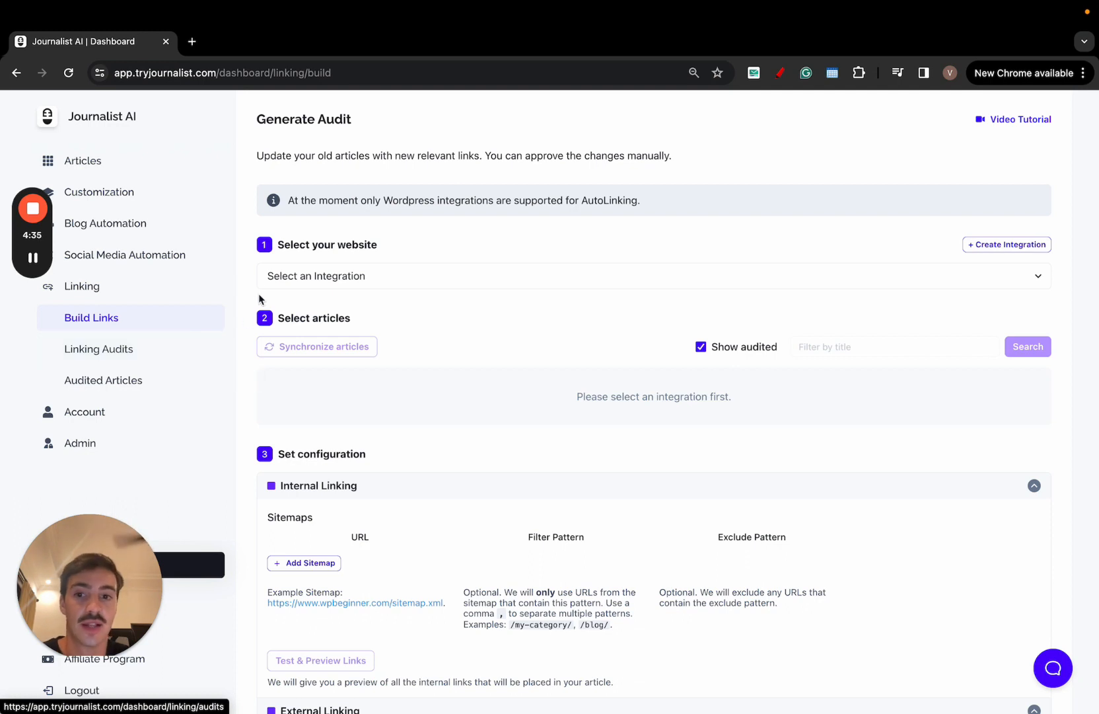
{"action": "left_click", "coordinate": [291, 277]}
{"action": "left_click", "coordinate": [308, 310]}
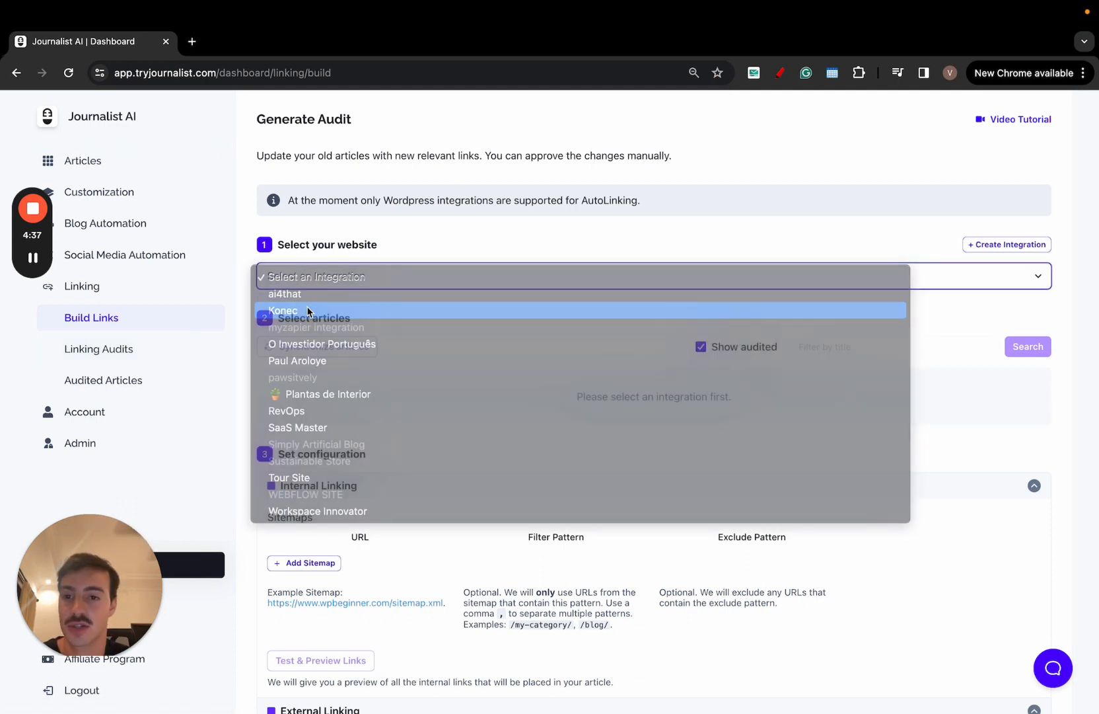
{"action": "scroll", "coordinate": [413, 303], "scroll_direction": "down", "scroll_amount": 2}
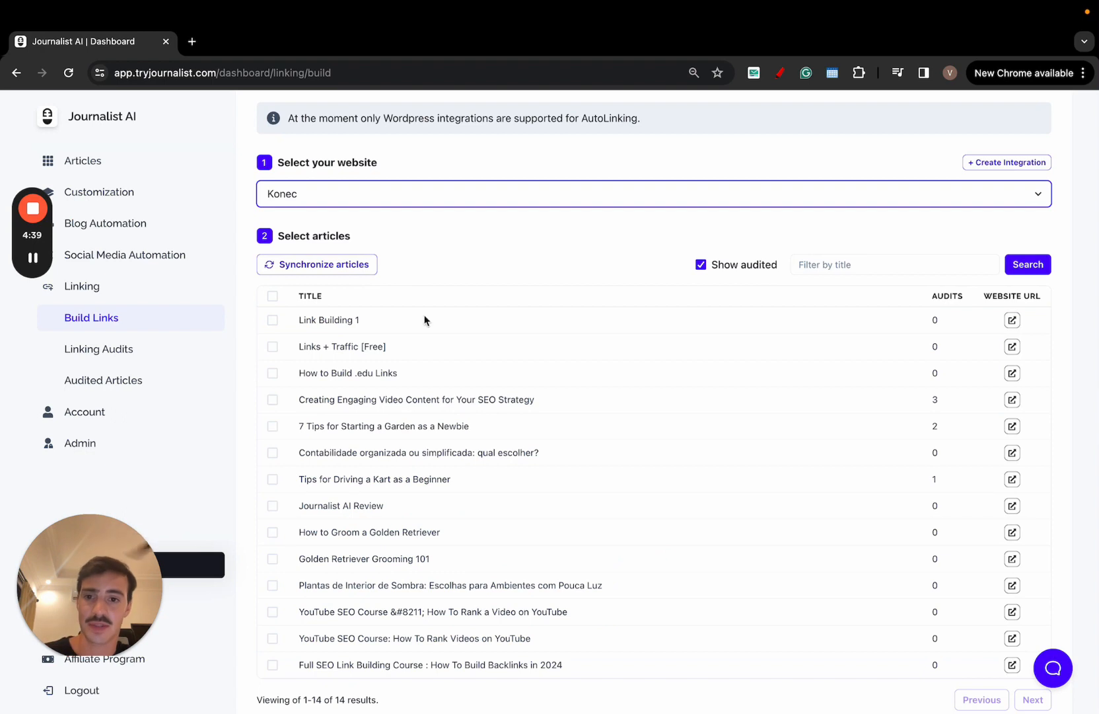
{"action": "scroll", "coordinate": [424, 319], "scroll_direction": "down", "scroll_amount": 3}
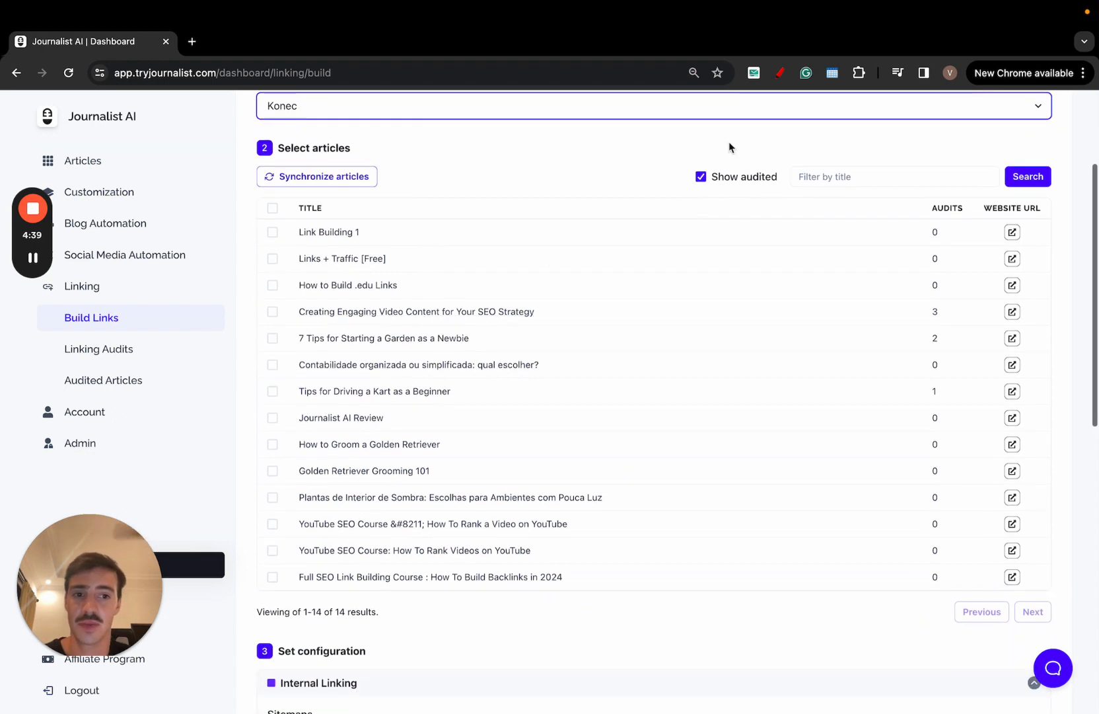
- Open the published article "Creating Engaging Video Content for Your SEO Strategy", examine the links in its text and close it
{"action": "left_click", "coordinate": [1012, 311]}
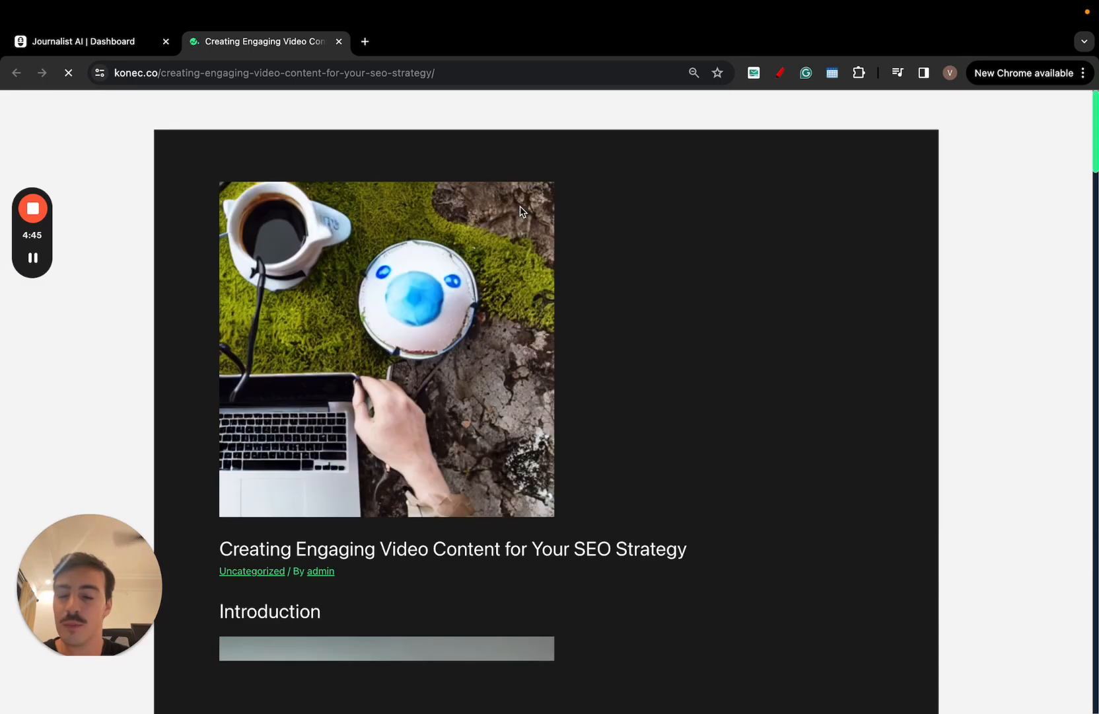
{"action": "scroll", "coordinate": [521, 211], "scroll_direction": "down", "scroll_amount": 14}
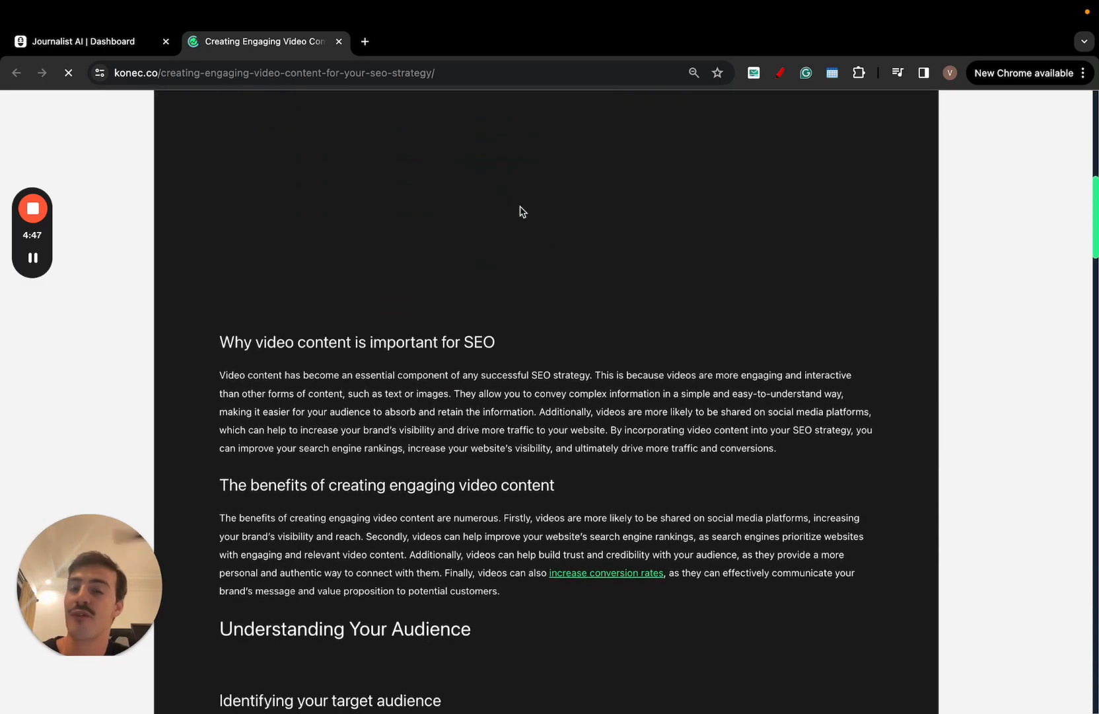
{"action": "scroll", "coordinate": [521, 212], "scroll_direction": "down", "scroll_amount": 20}
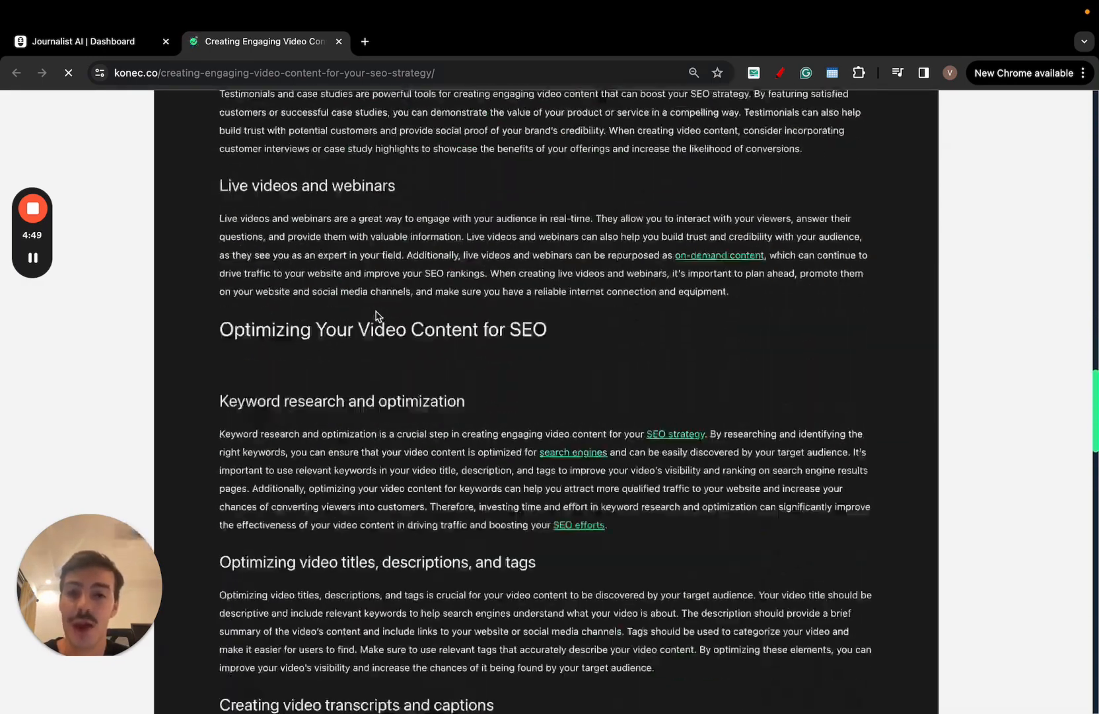
{"action": "left_click", "coordinate": [72, 41]}
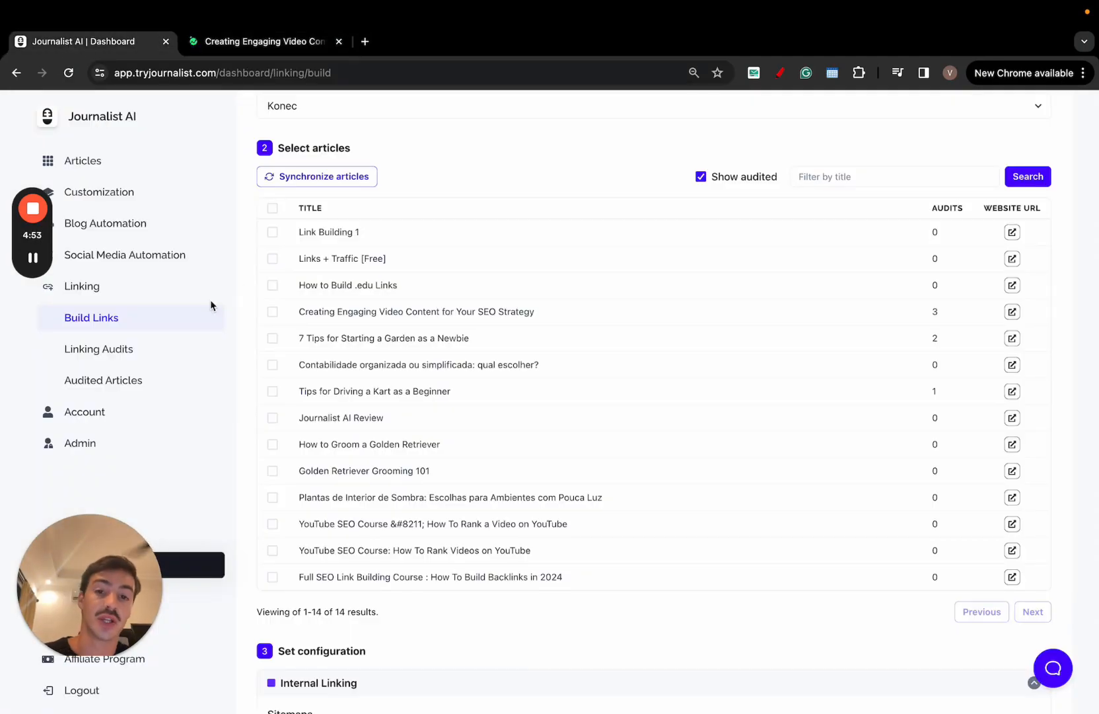
{"action": "left_click", "coordinate": [338, 42]}
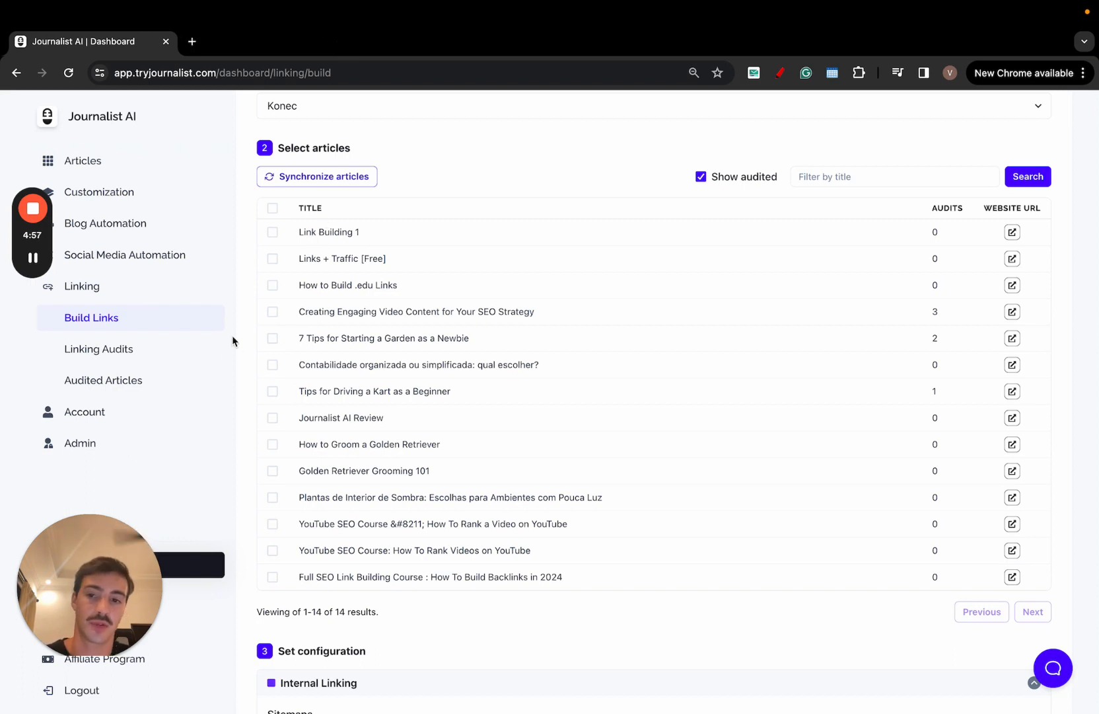
- Check the Linking Audits page and return to the link-building form
{"action": "left_click", "coordinate": [169, 356]}
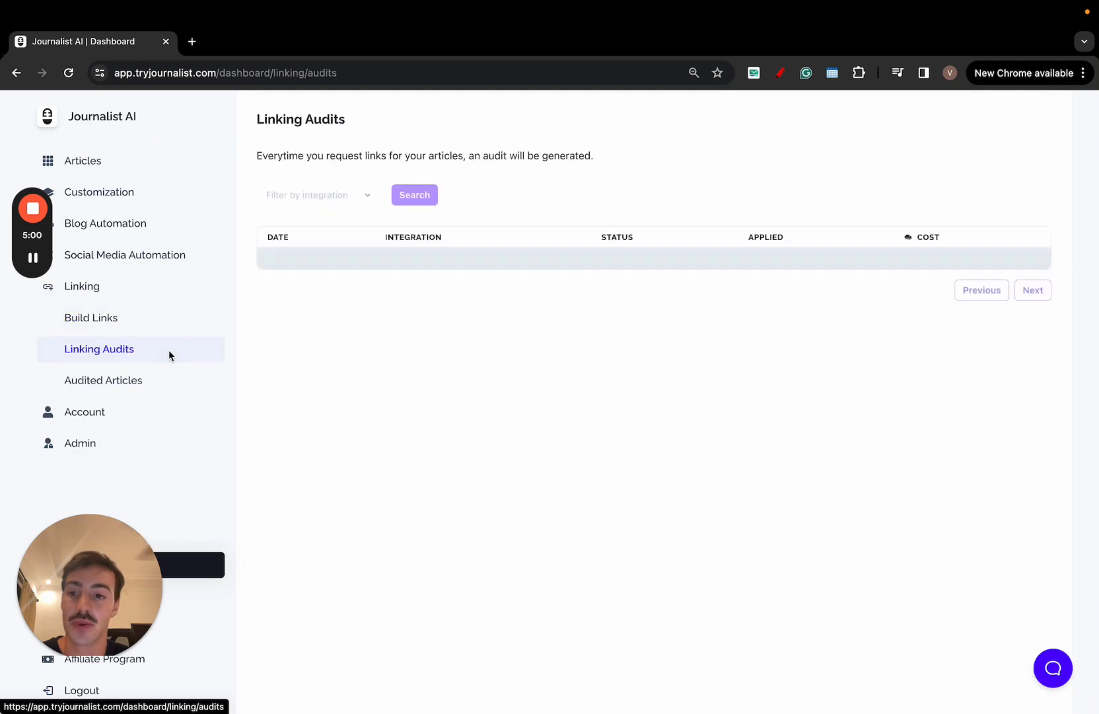
{"action": "left_click", "coordinate": [126, 318]}
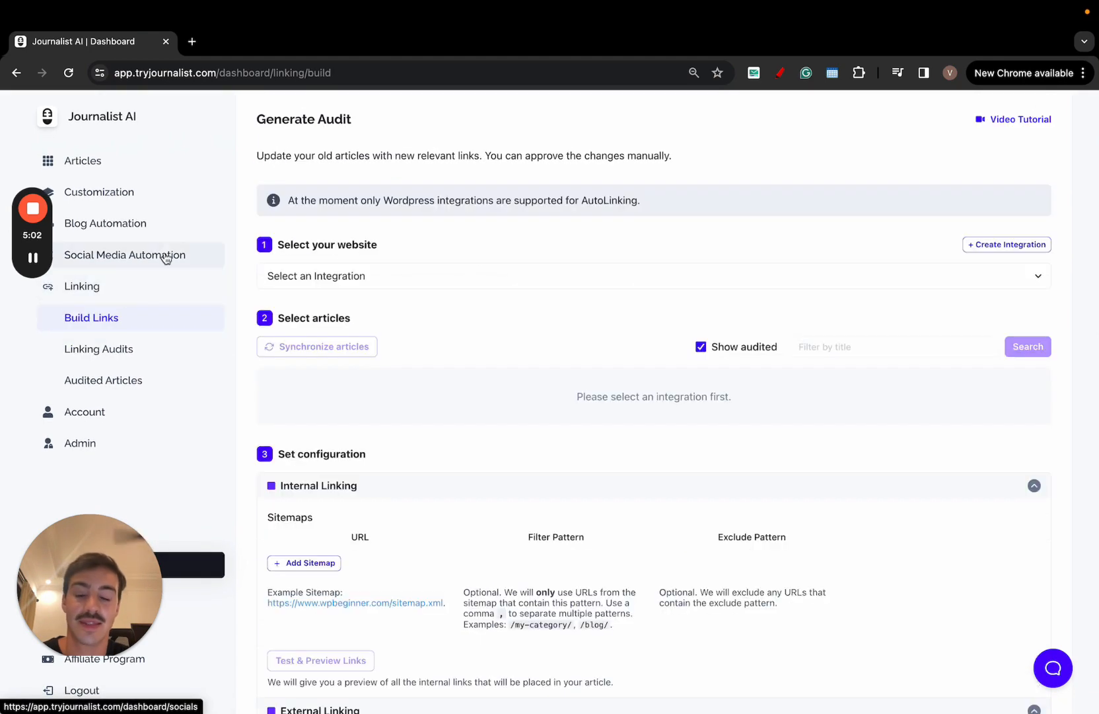
- Open the Generate Articles page and highlight the tryjournalist.com domain in its address
{"action": "left_click", "coordinate": [136, 168]}
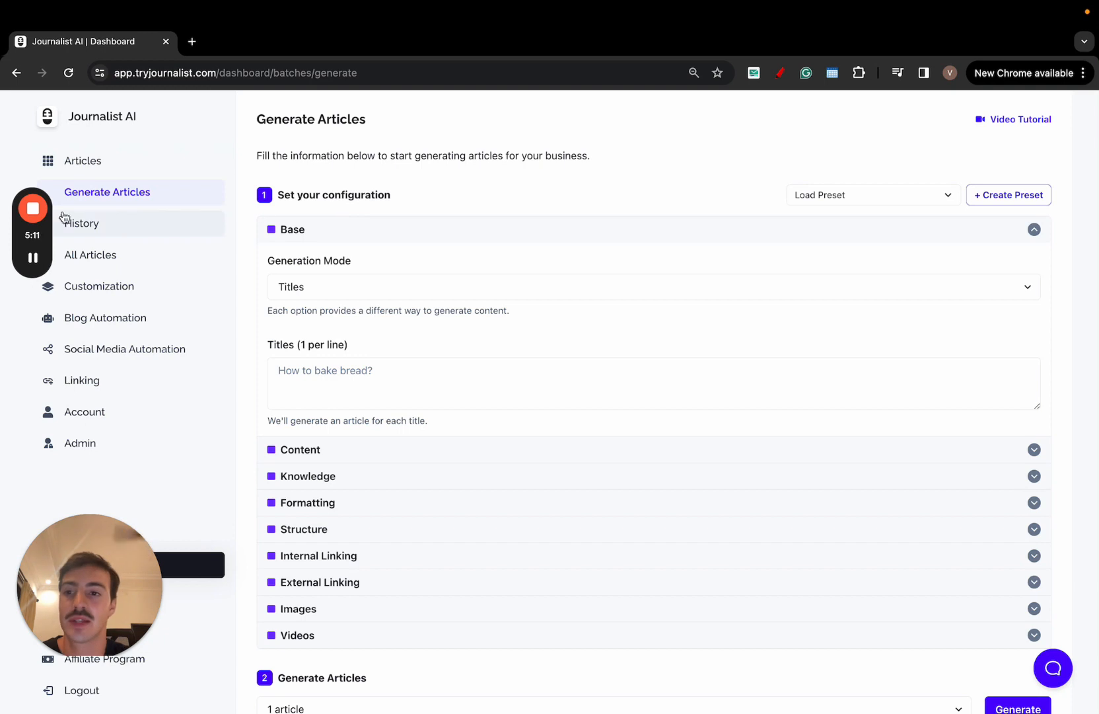
{"action": "left_click", "coordinate": [138, 74]}
{"action": "left_click_drag", "start_coordinate": [138, 74], "coordinate": [221, 75]}
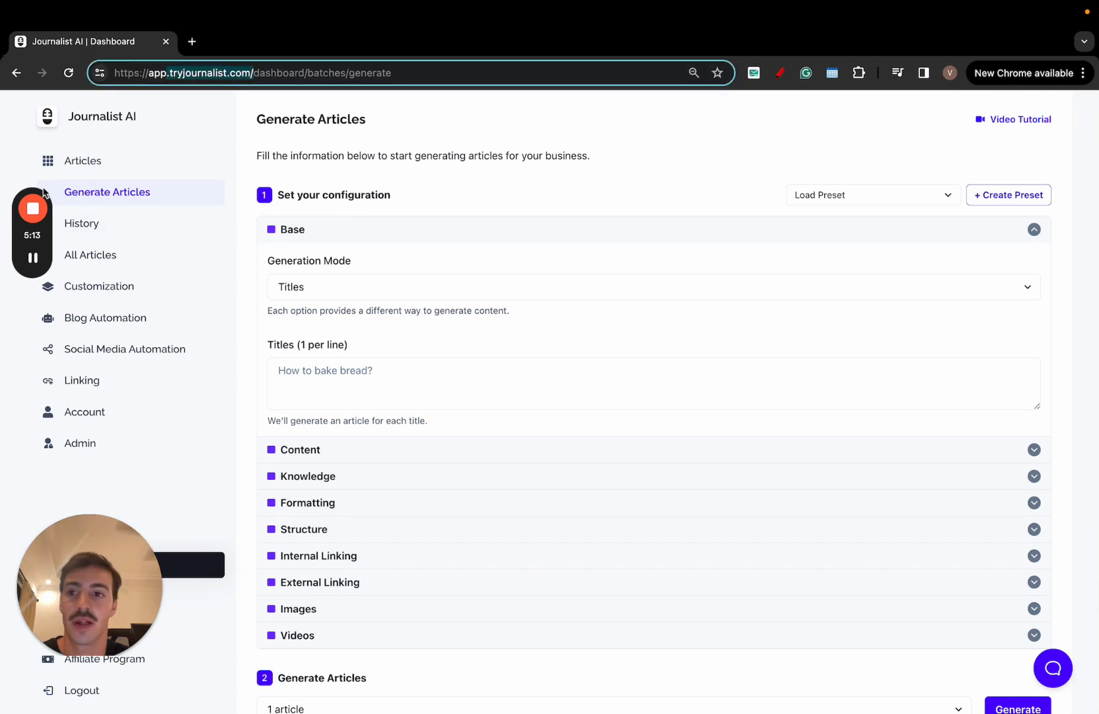